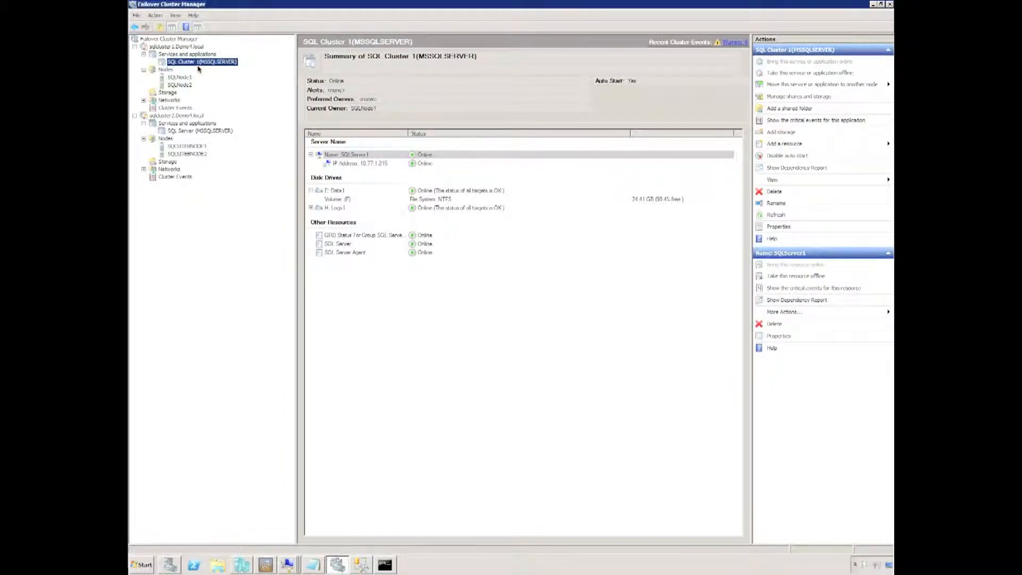
Step: Review the SQL services and nodes of the sqlcluster1 and sqlcluster2 clusters, checking resources and hosting nodes
click(180, 78)
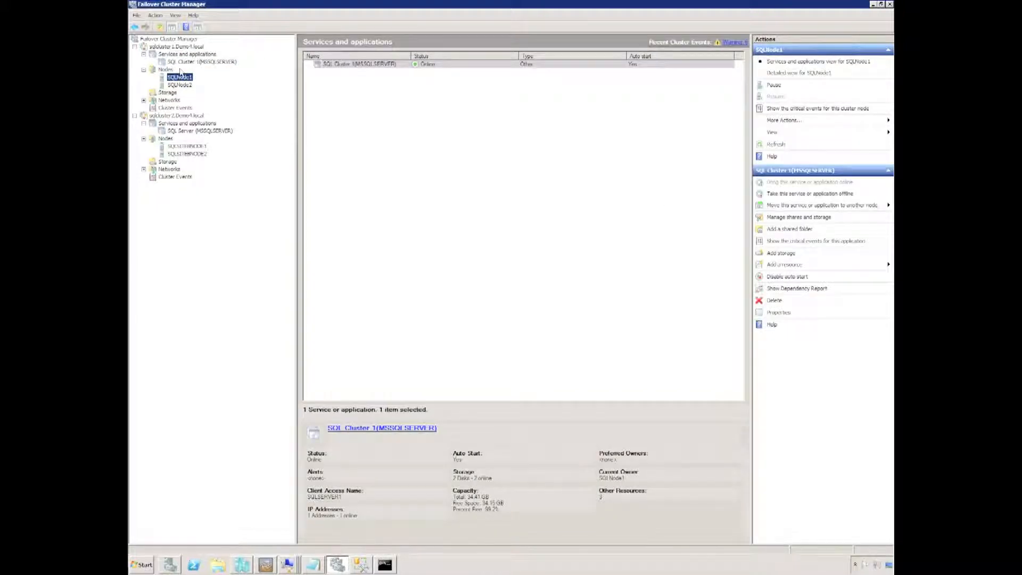
click(185, 62)
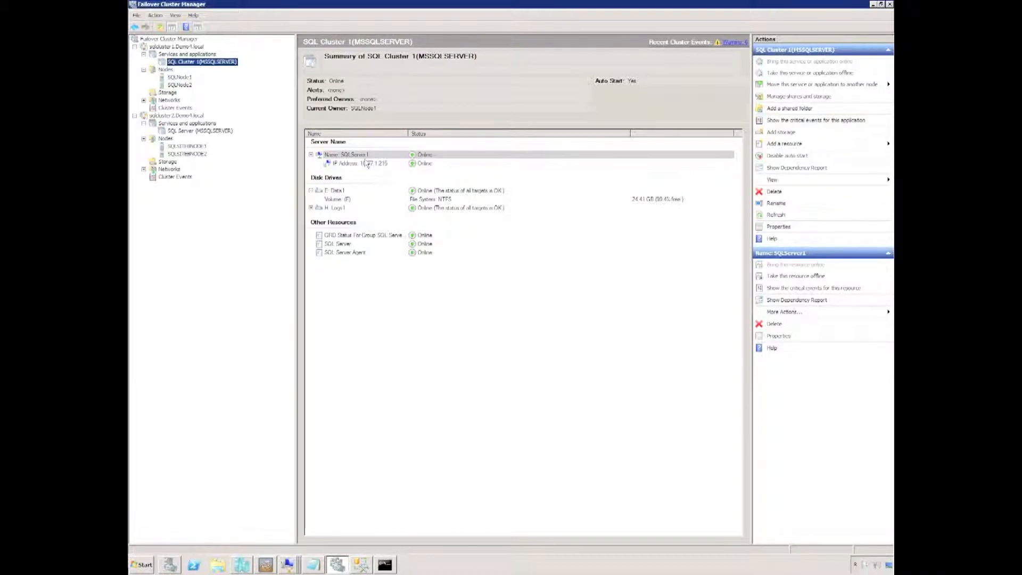
click(152, 117)
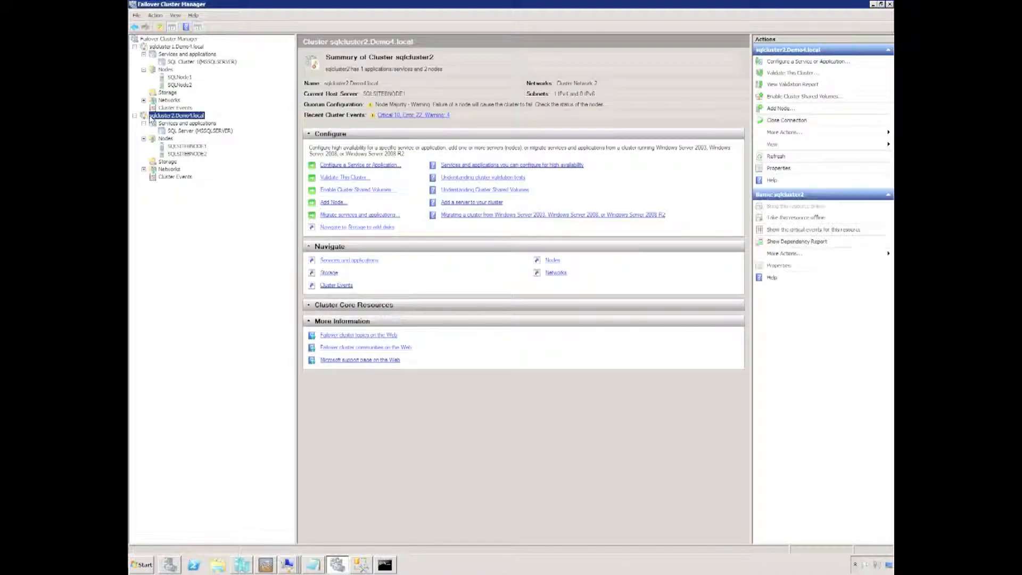
click(182, 131)
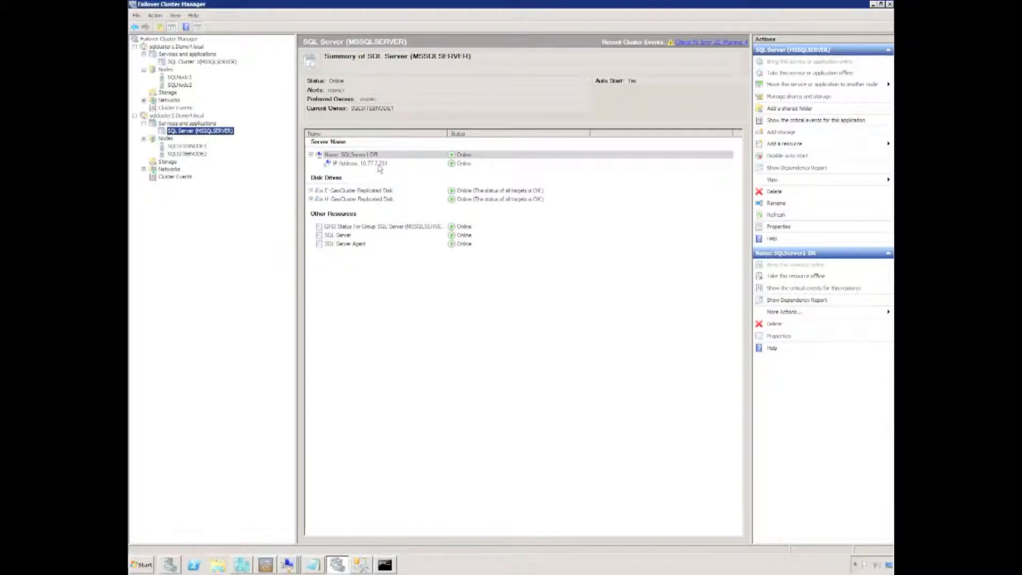
click(185, 146)
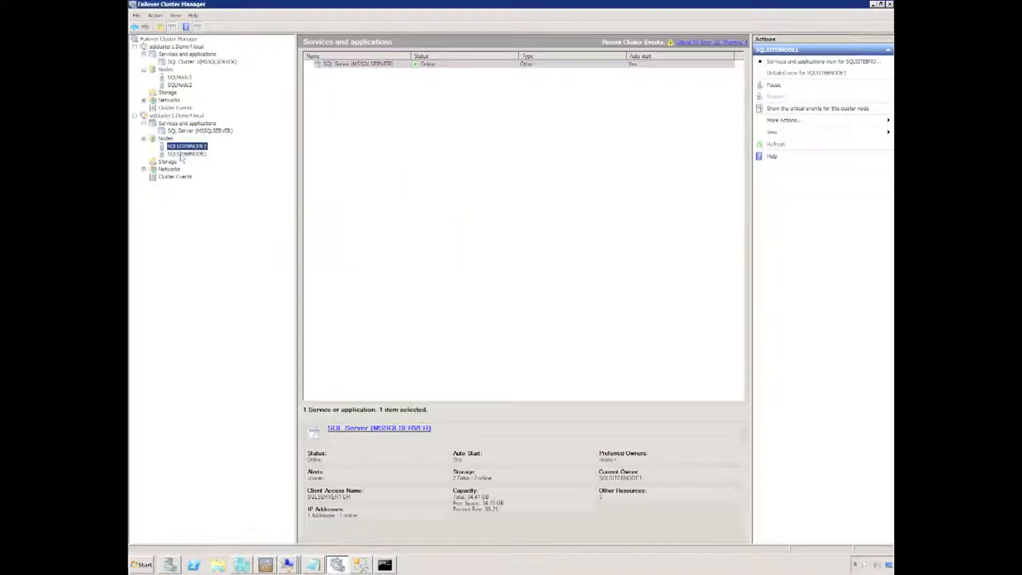
click(182, 154)
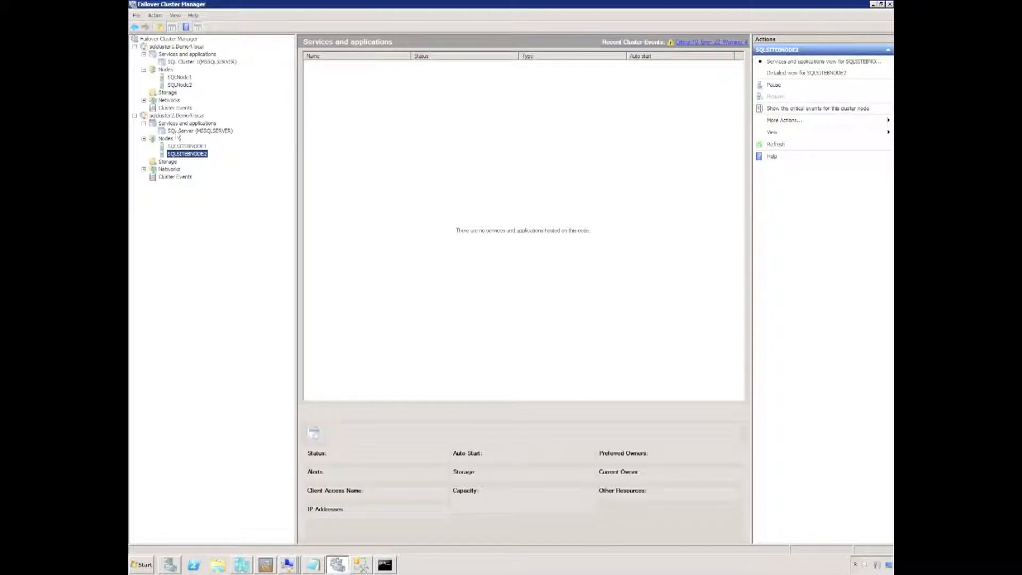
click(181, 63)
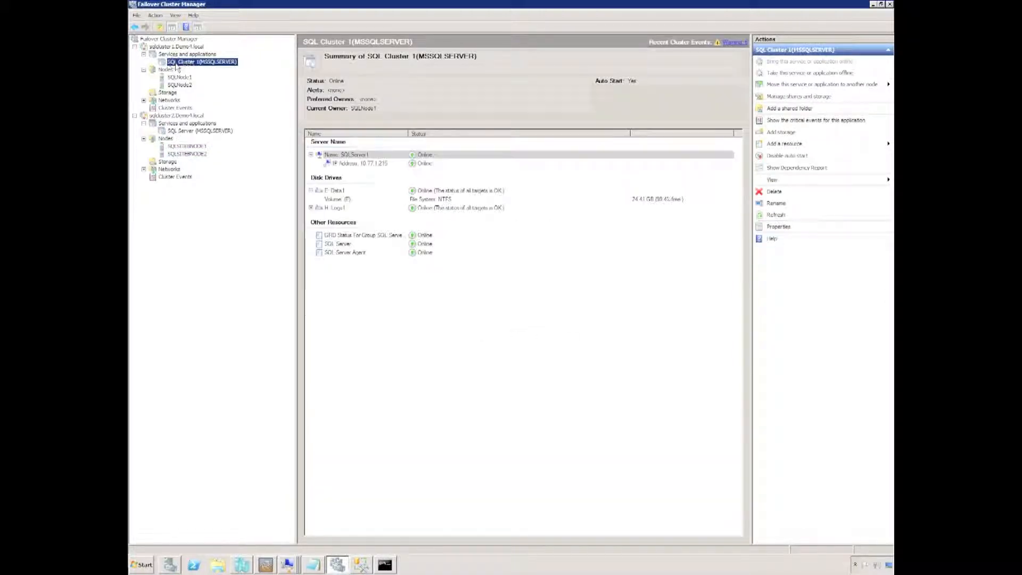
Step: Switch to SQL Server Management Studio and connect to the sqlserver1 database engine
click(361, 564)
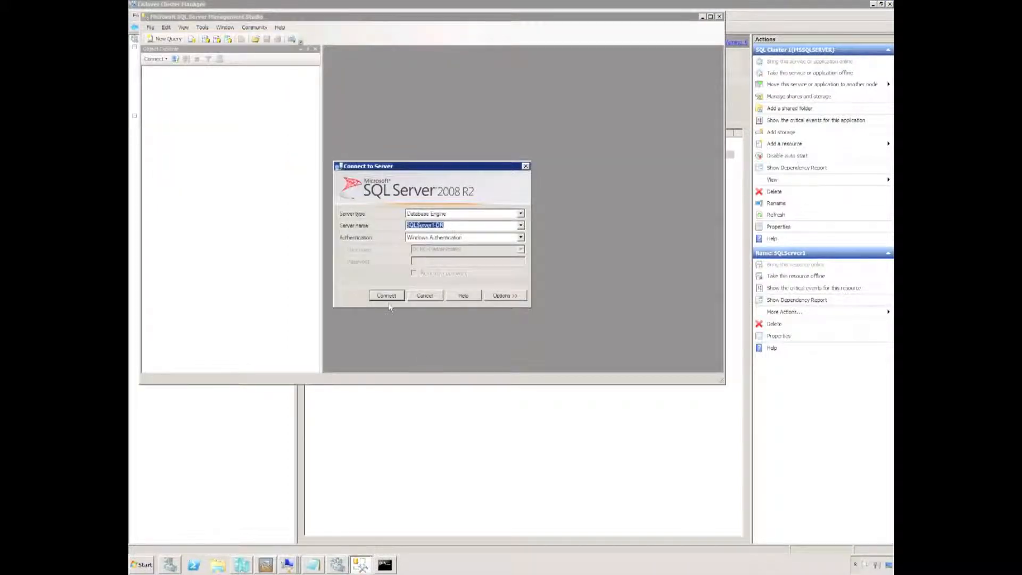
click(521, 226)
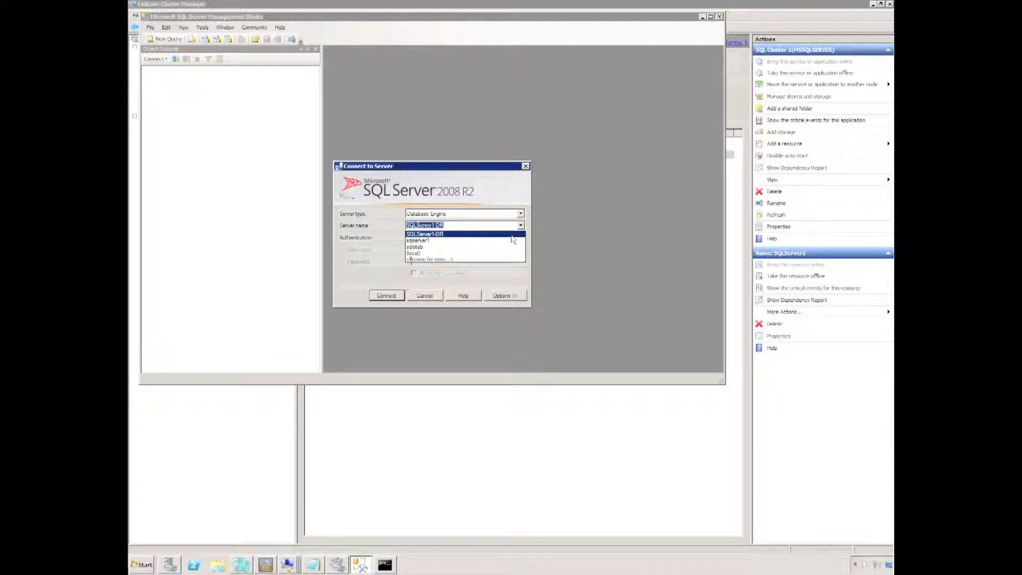
click(509, 240)
click(395, 296)
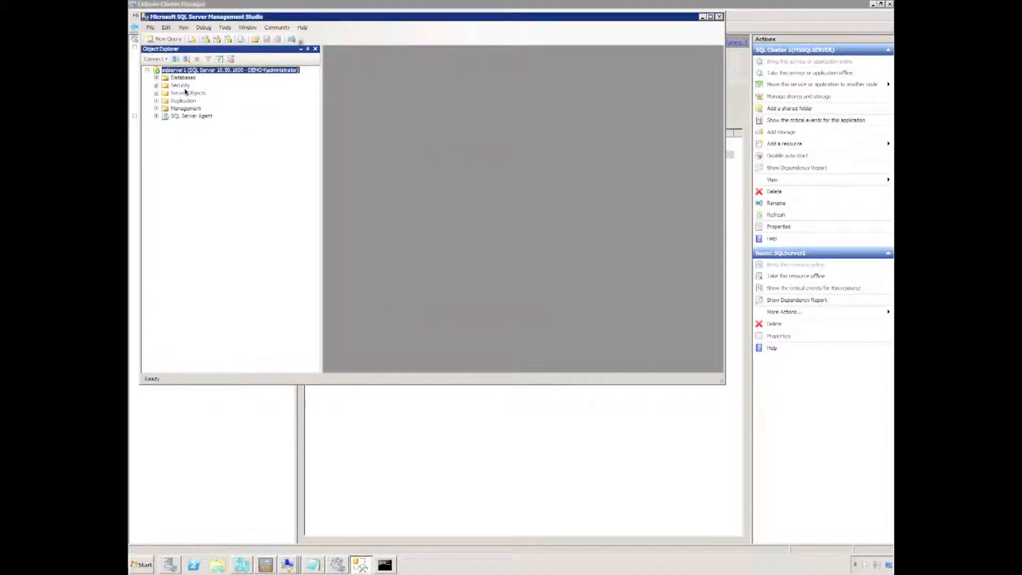
Step: Add a second database engine connection to SQLServer1-DR in the Object Explorer
click(155, 59)
click(173, 68)
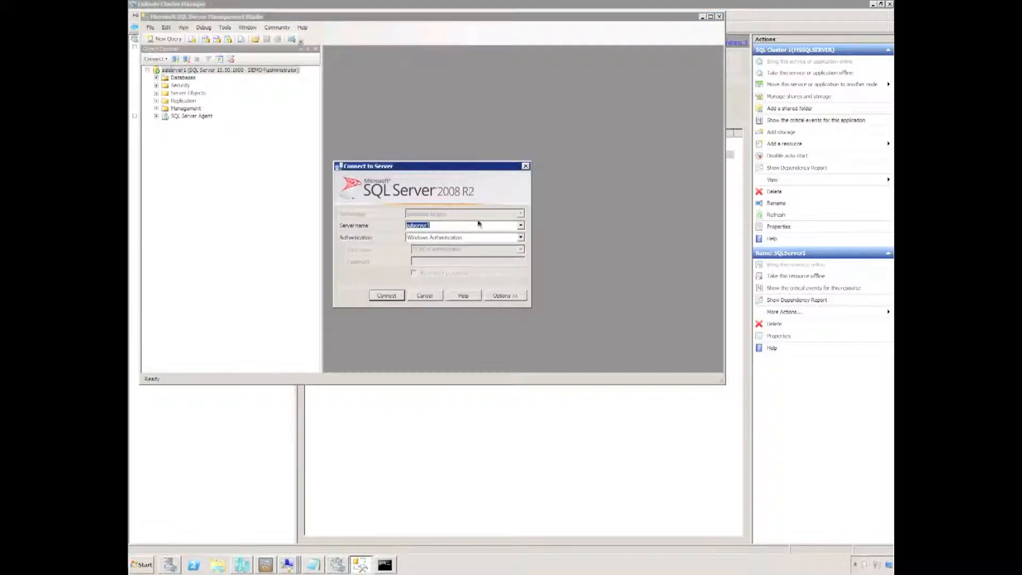
click(520, 225)
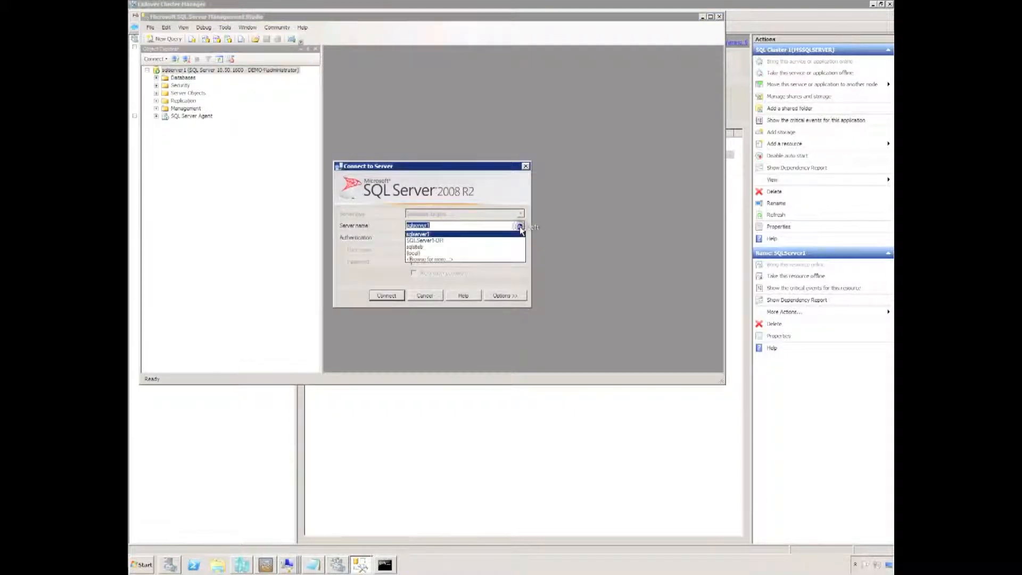
click(481, 246)
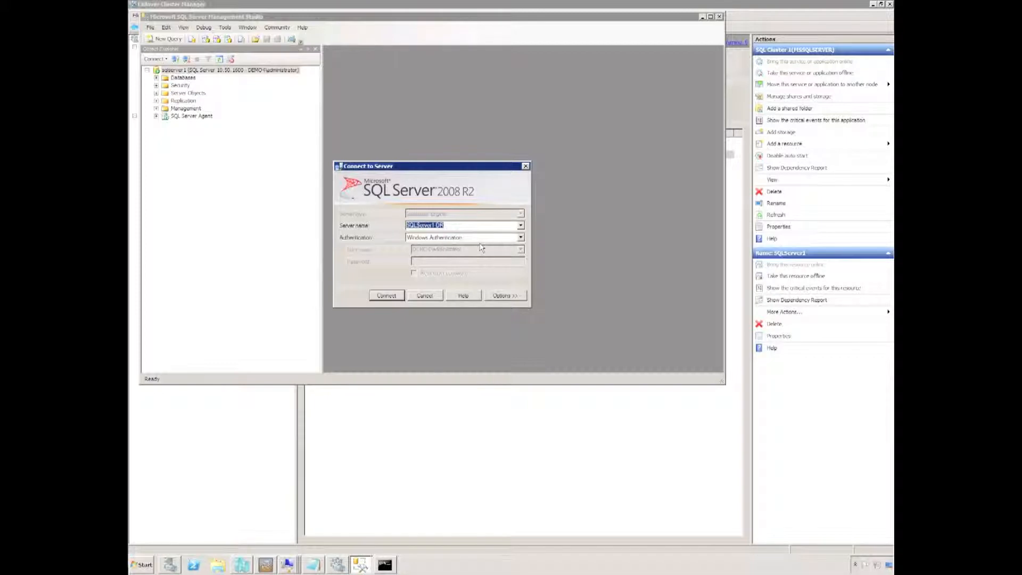
key(Return)
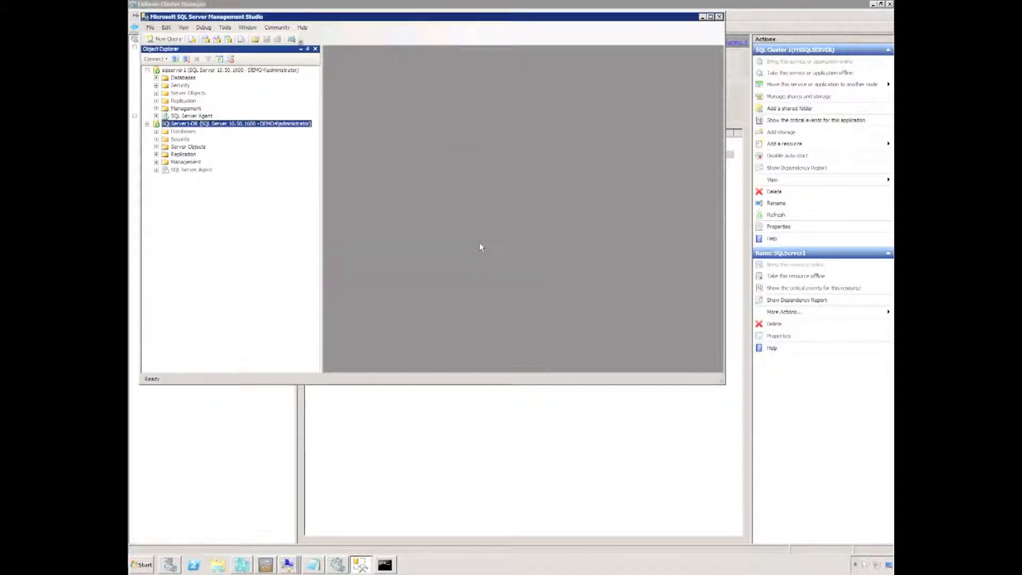
Step: Compare the databases on sqlserver1 and SQLServer1-DR, looking at the Demo Failover database
click(156, 78)
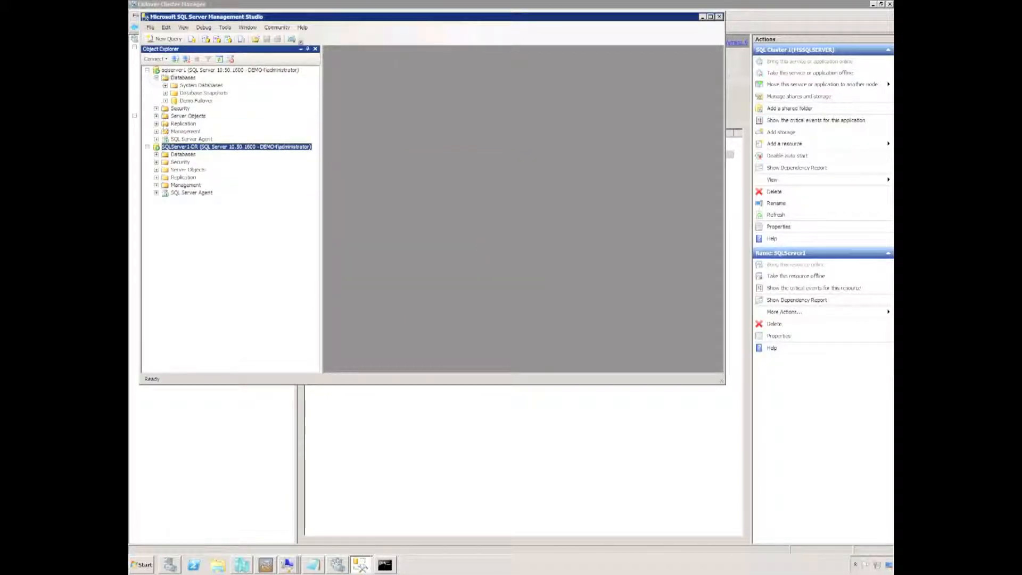
click(156, 154)
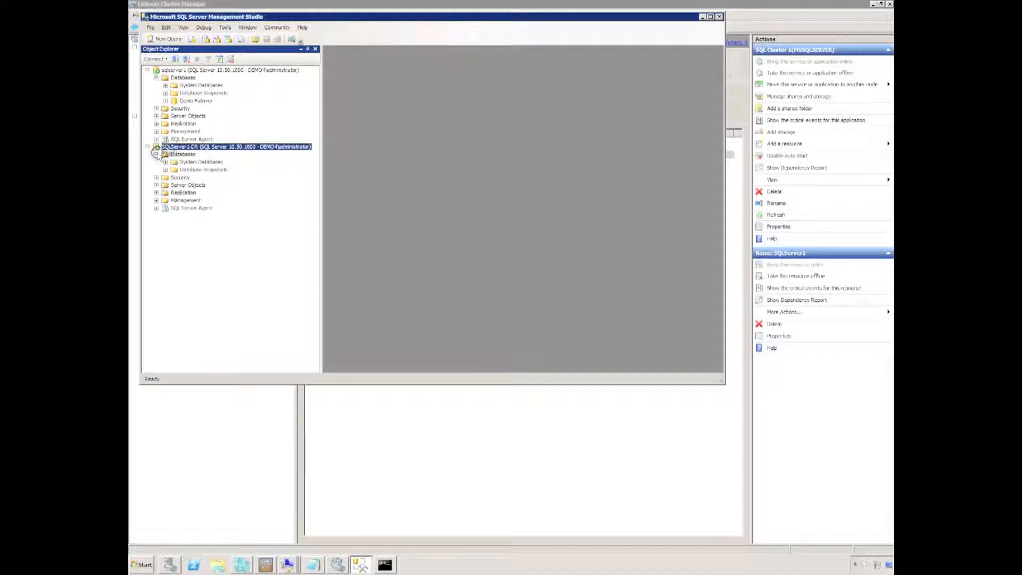
click(193, 101)
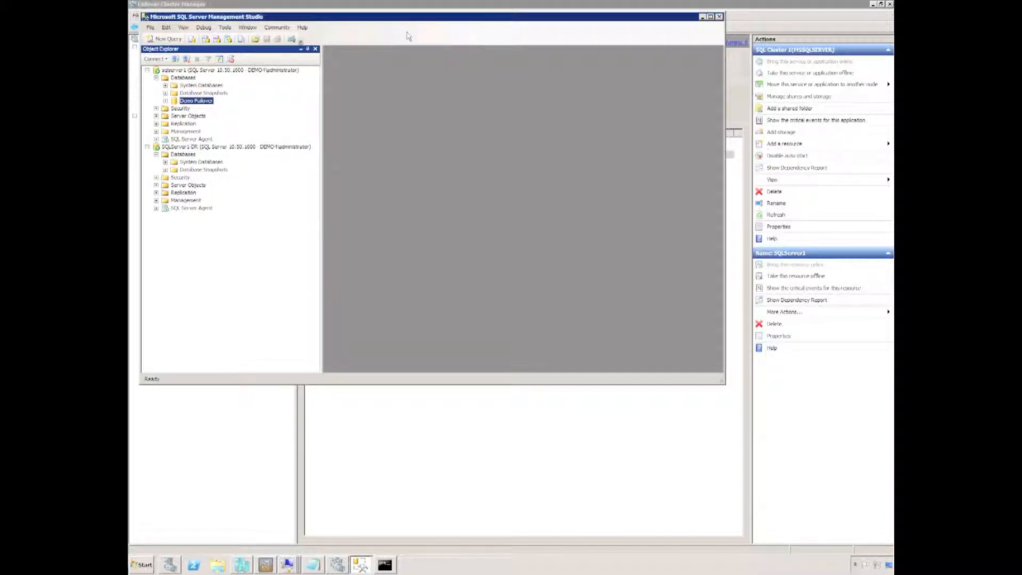
drag(411, 17, 439, 148)
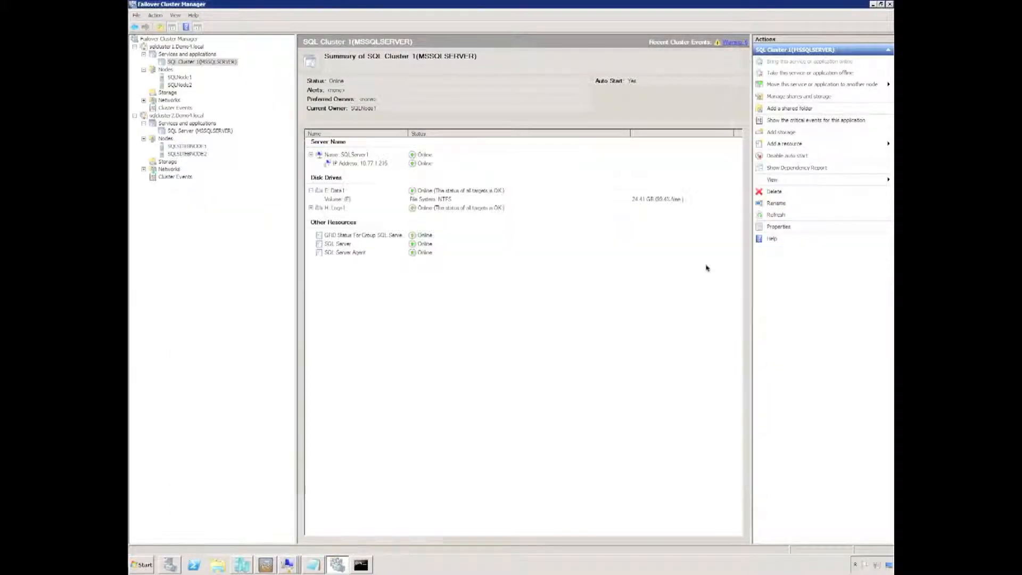
Step: Launch Double-Take Availability Application Manager and start the Protect SQL Server task
click(143, 565)
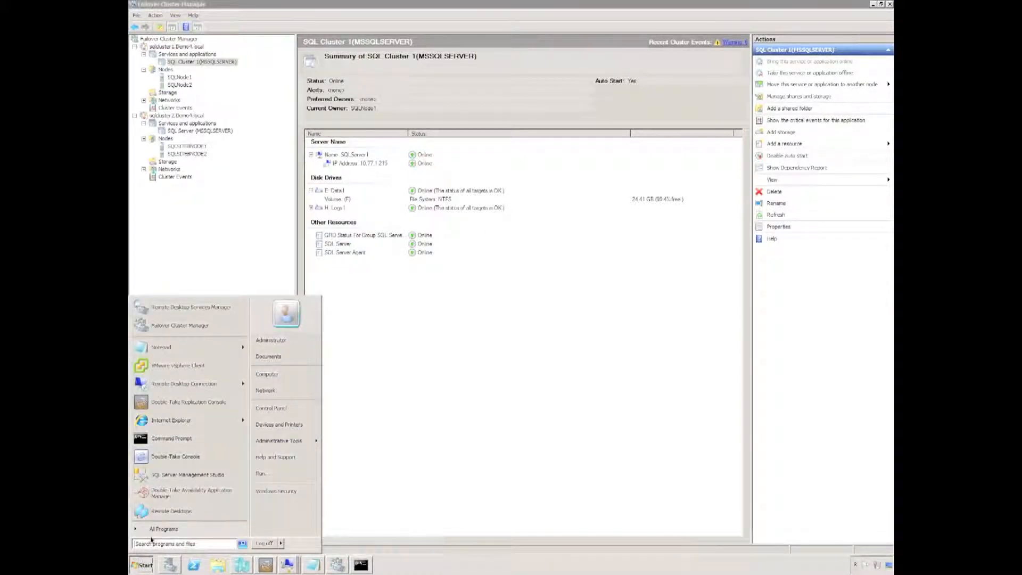
click(171, 494)
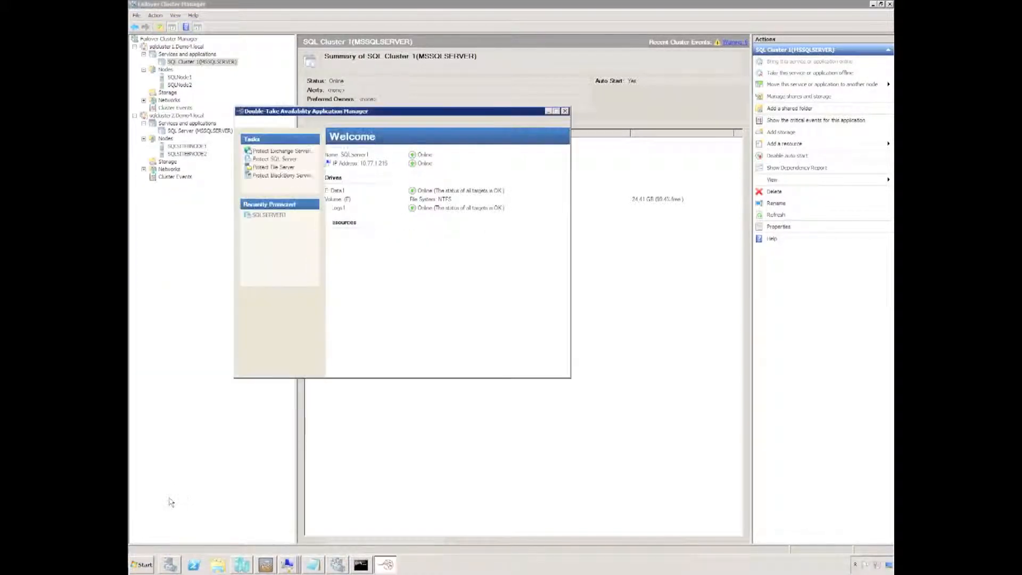
click(270, 159)
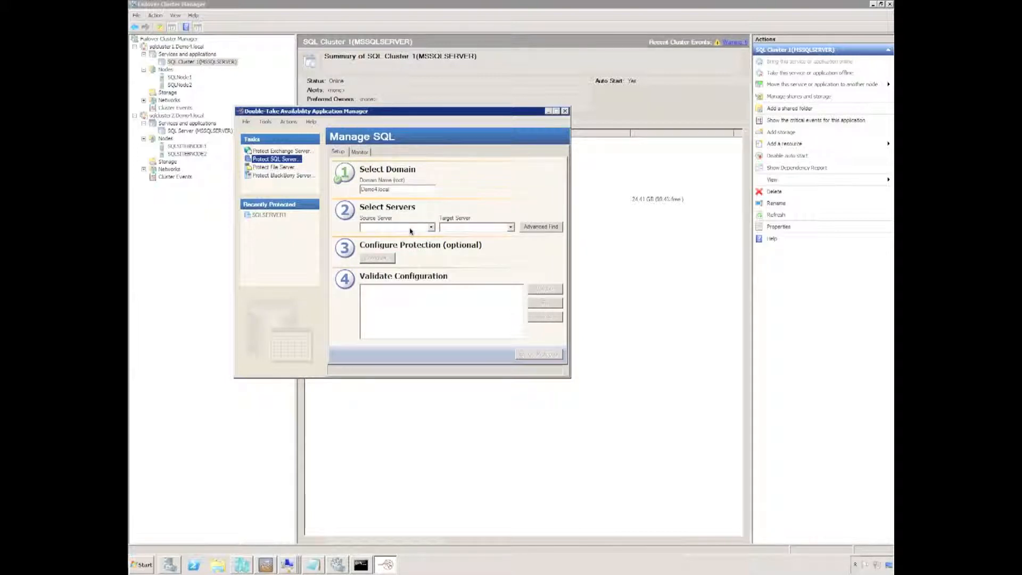
Step: Choose SQLSERVER1 as the source server and SQLSERVER1-DR as the target server for the protection
click(431, 227)
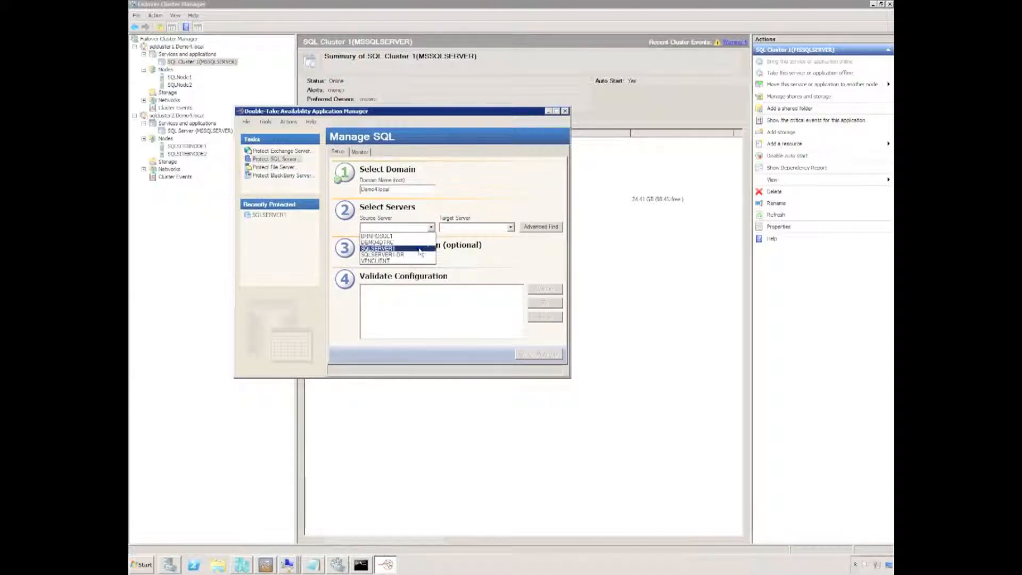
click(419, 249)
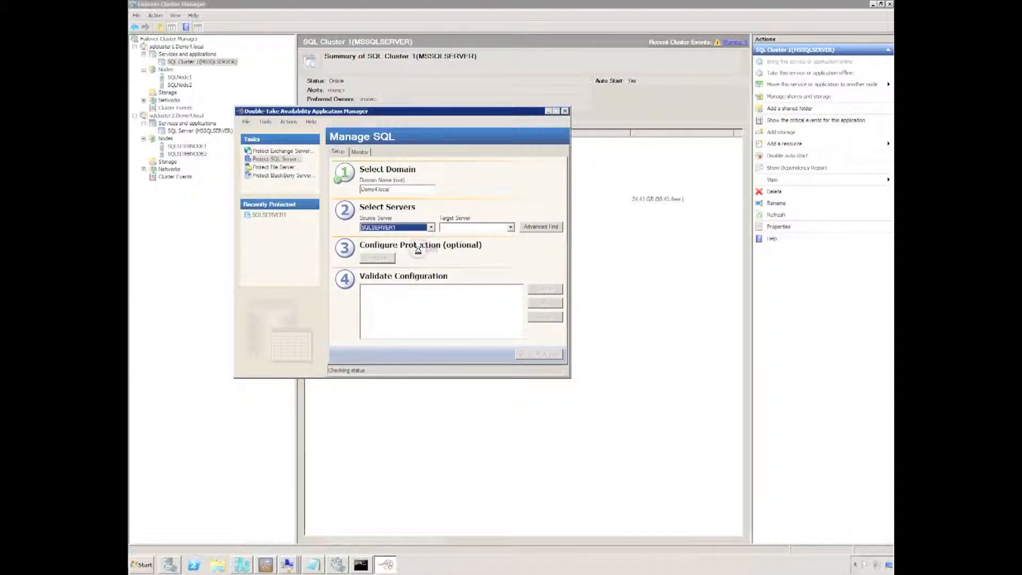
click(511, 227)
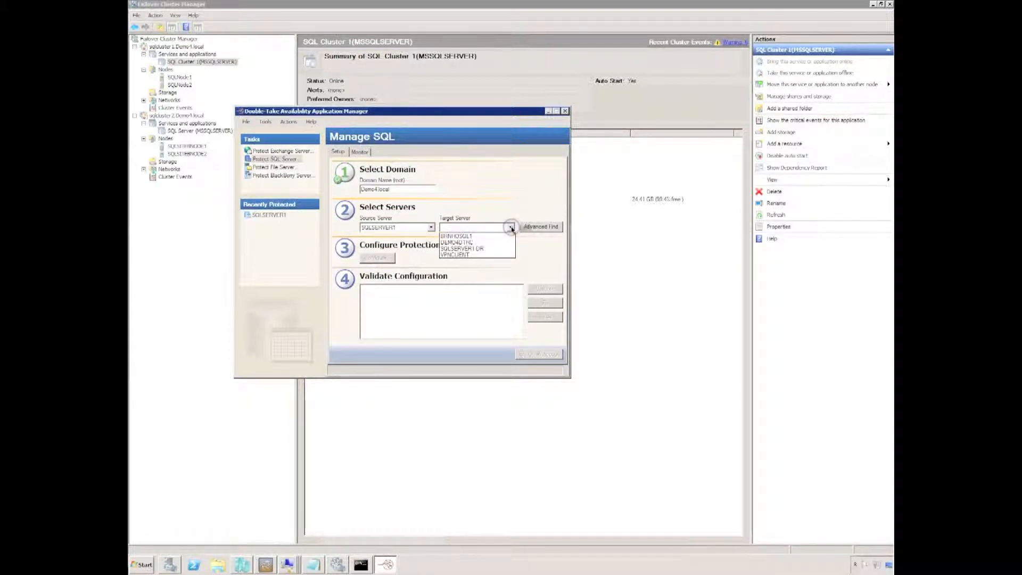
click(491, 248)
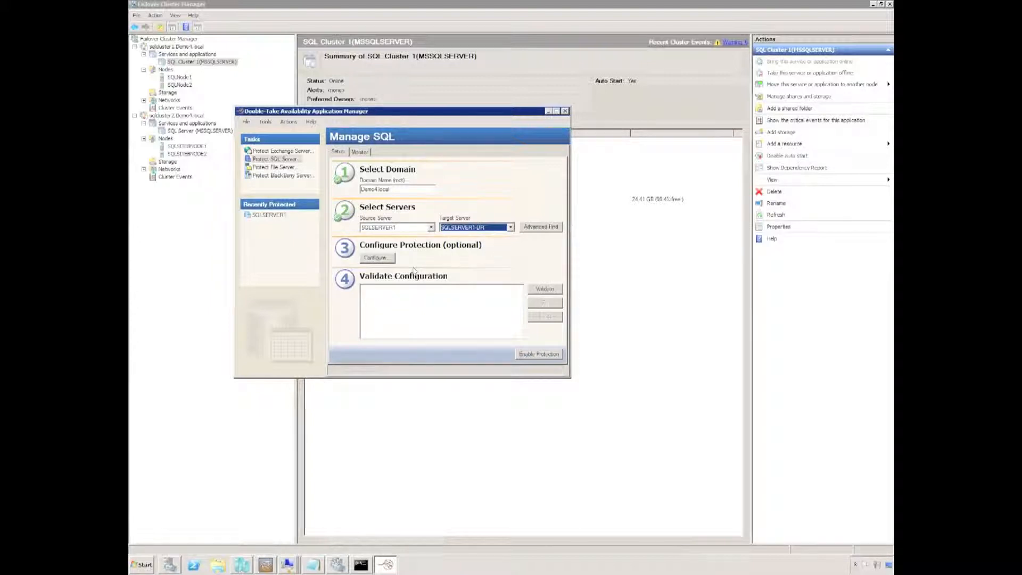
Step: Configure DNS failover in the protection settings with TTL updating enabled at 120, and test the DNS configuration before accepting it
click(377, 258)
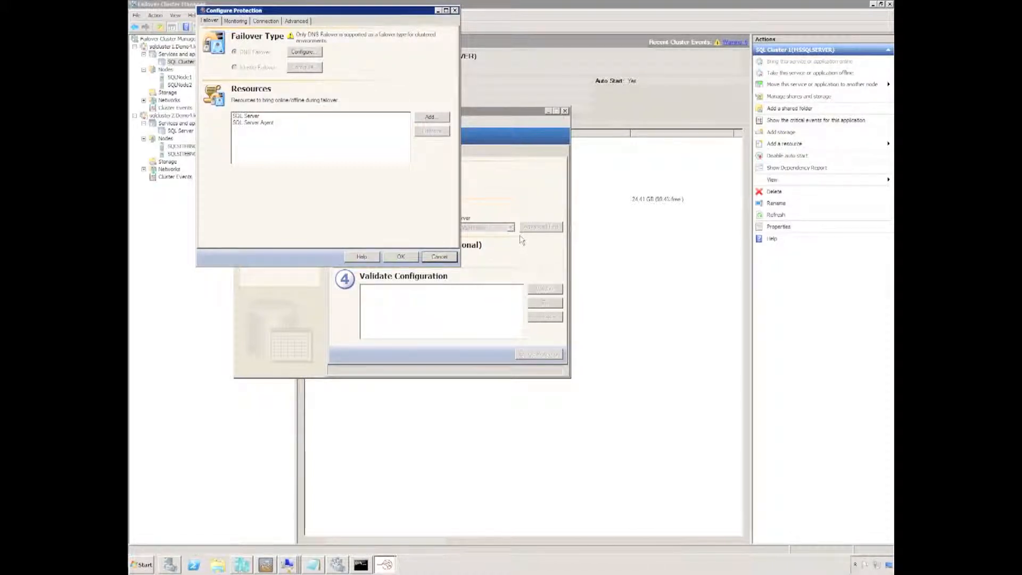
click(303, 53)
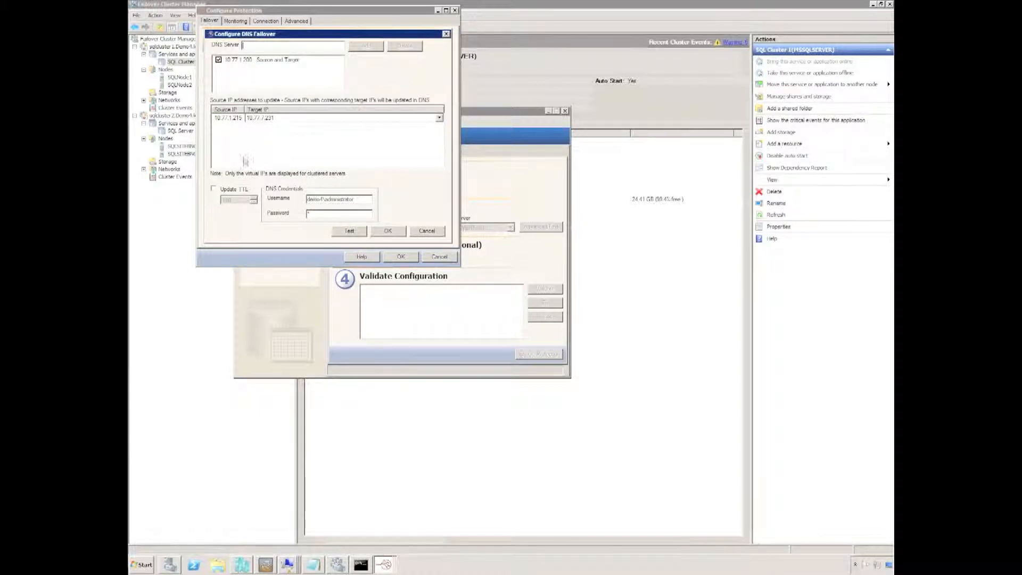
click(214, 190)
click(219, 201)
click(348, 231)
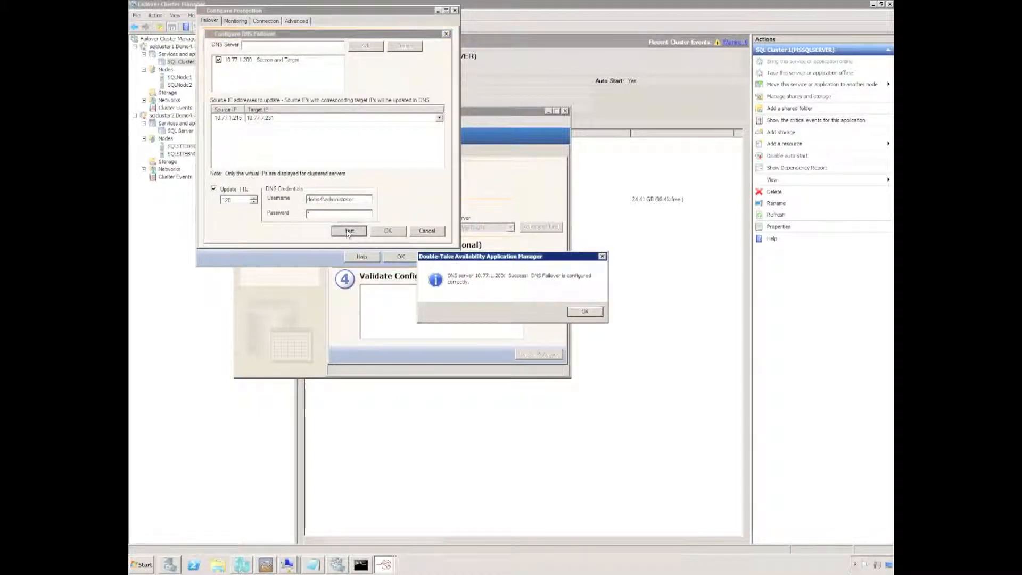
click(585, 311)
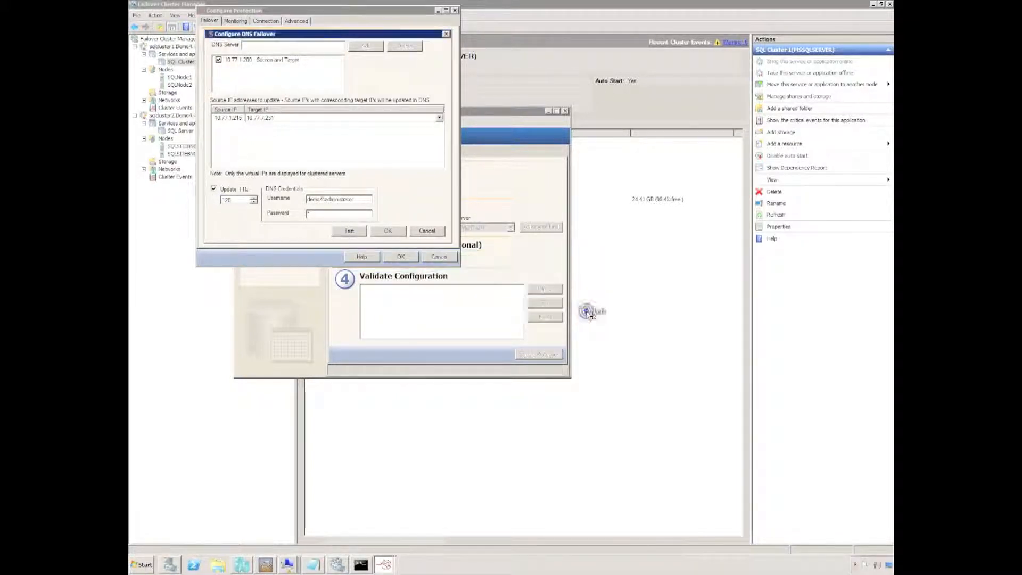
click(389, 231)
Step: Review the failover monitoring settings, then the connection's protected SQL Server folders and volumes
click(235, 20)
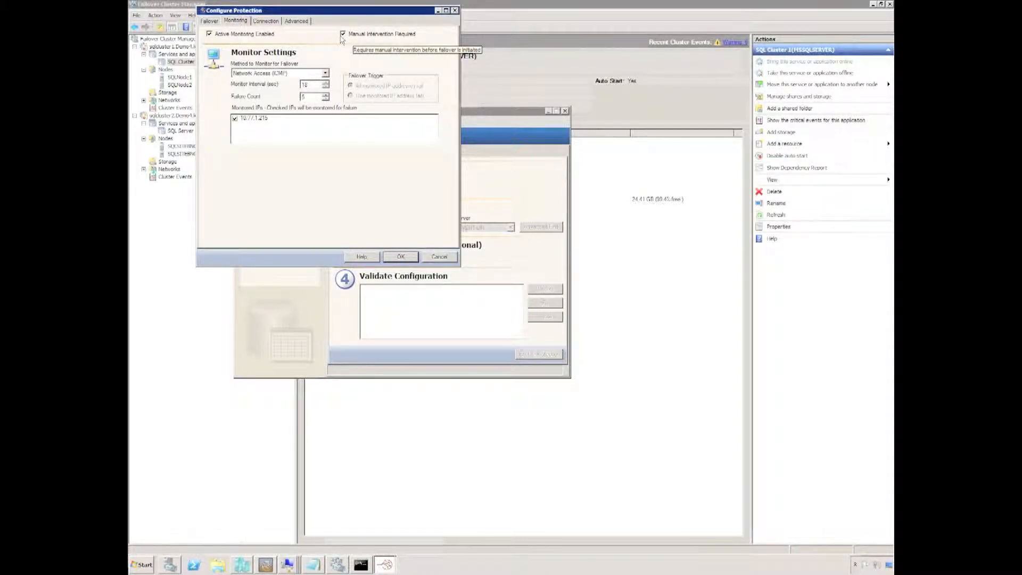
click(265, 21)
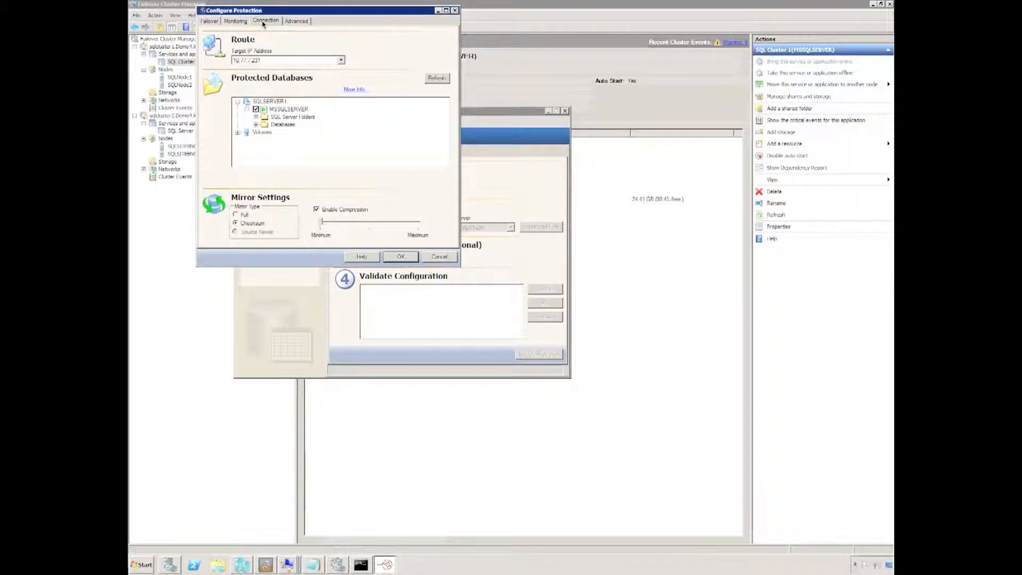
click(256, 117)
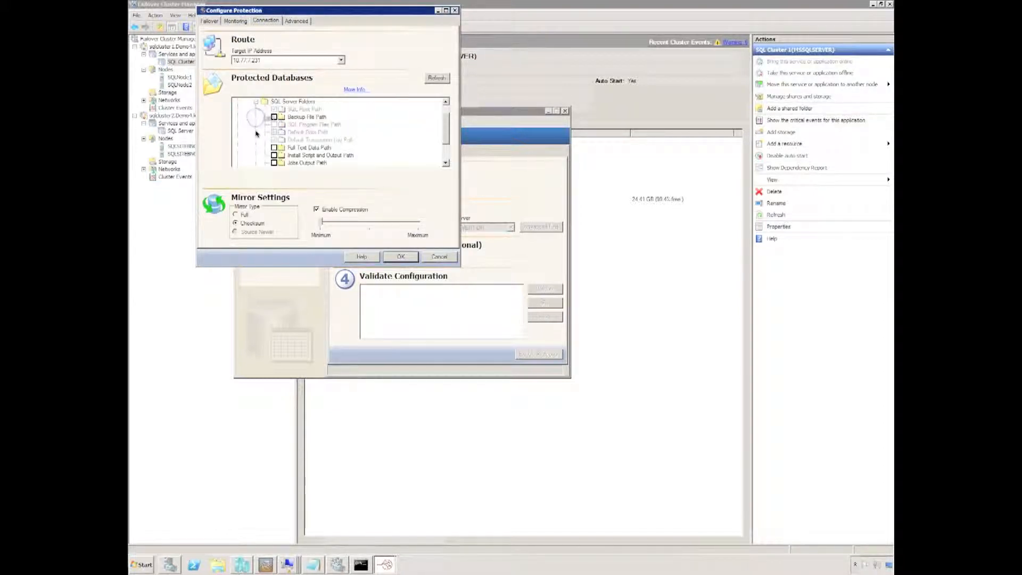
click(256, 102)
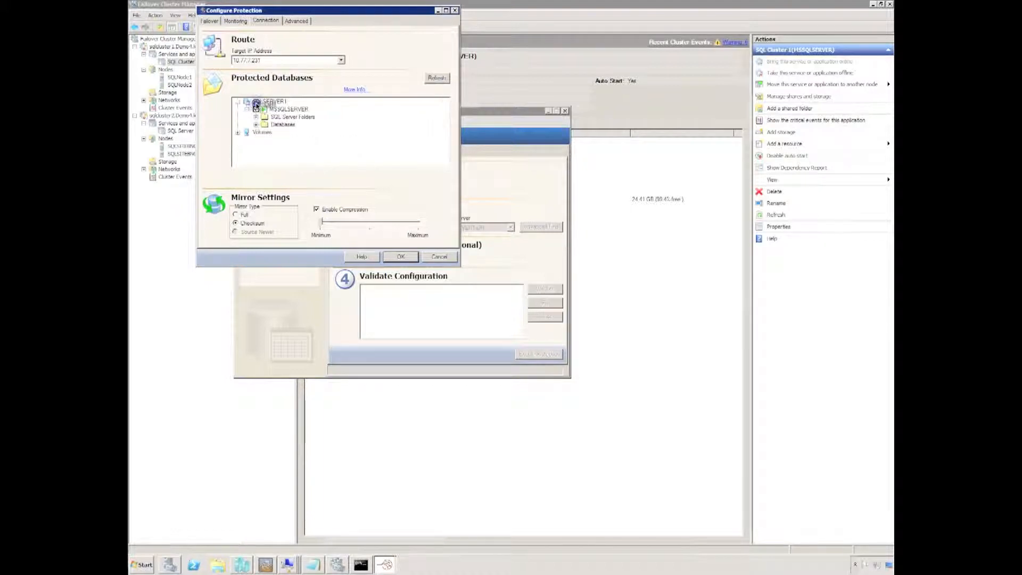
click(238, 133)
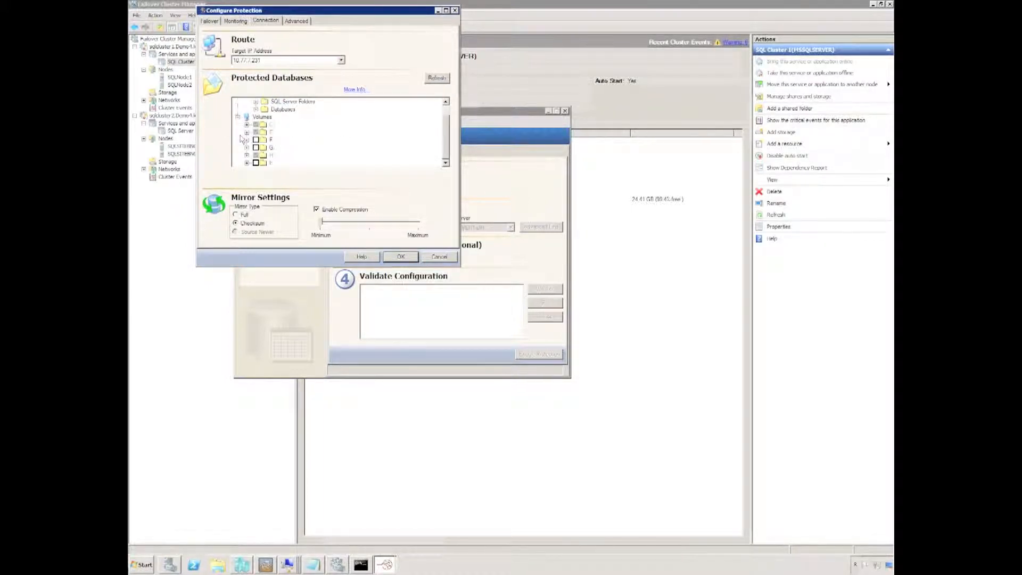
click(238, 118)
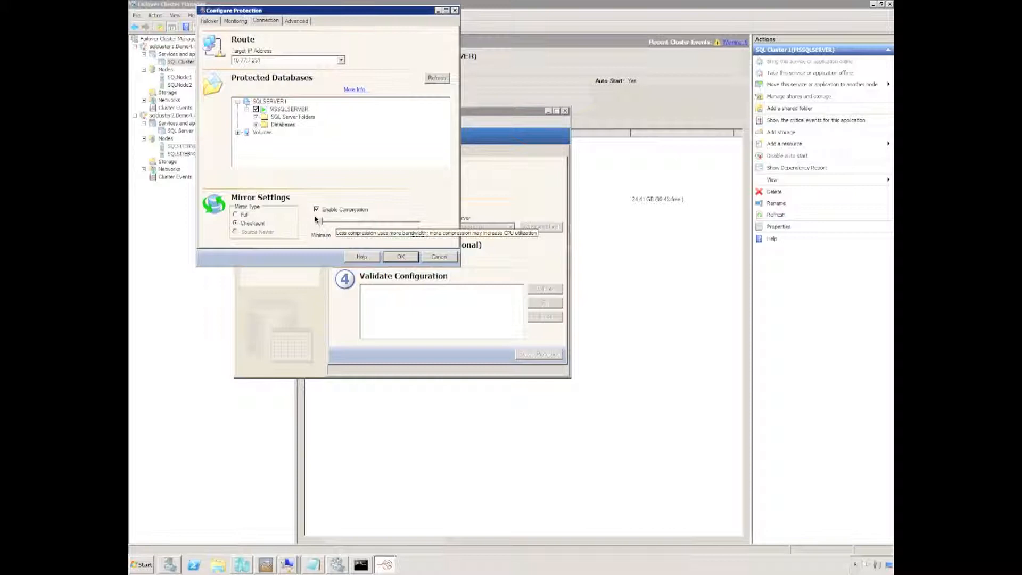
Step: Review the post-failover script in the advanced protection settings, close it unchanged and accept the protection configuration
click(296, 20)
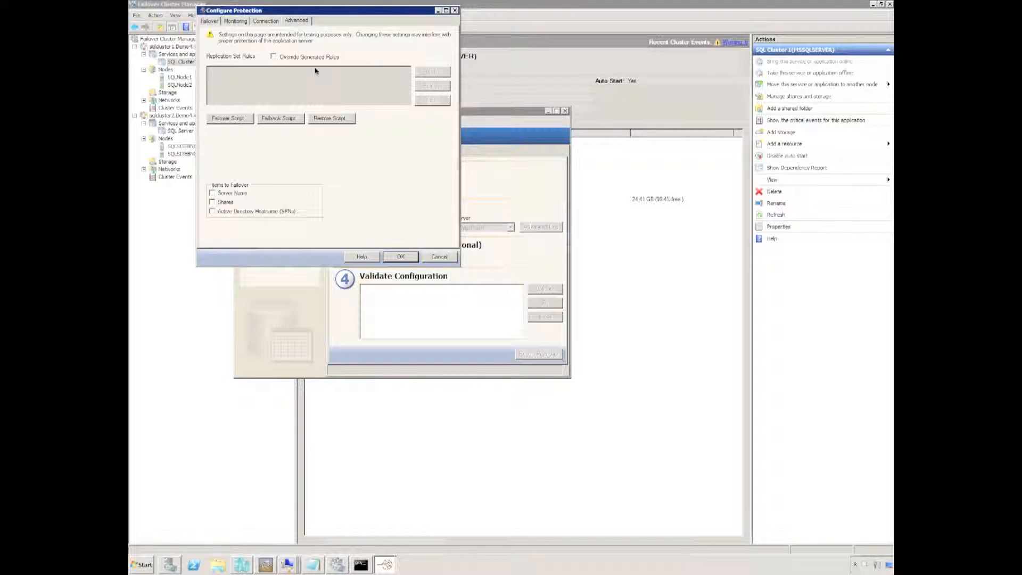
click(243, 118)
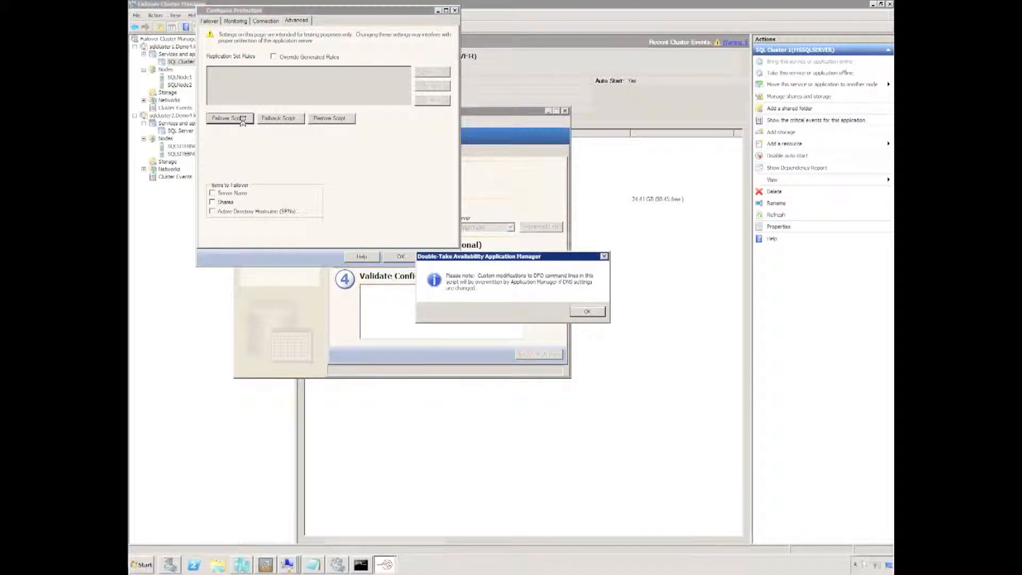
click(597, 311)
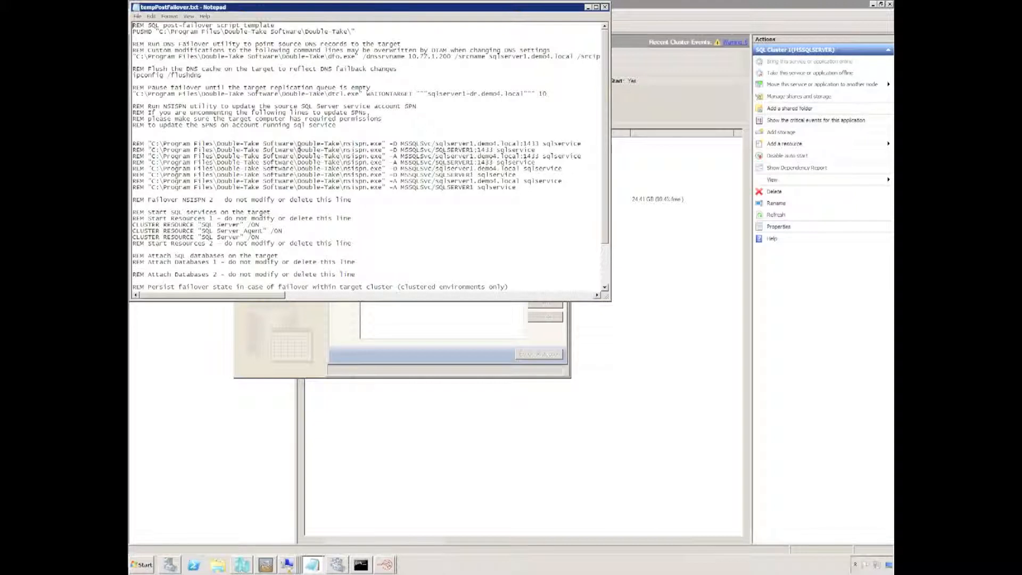
drag(605, 106, 605, 117)
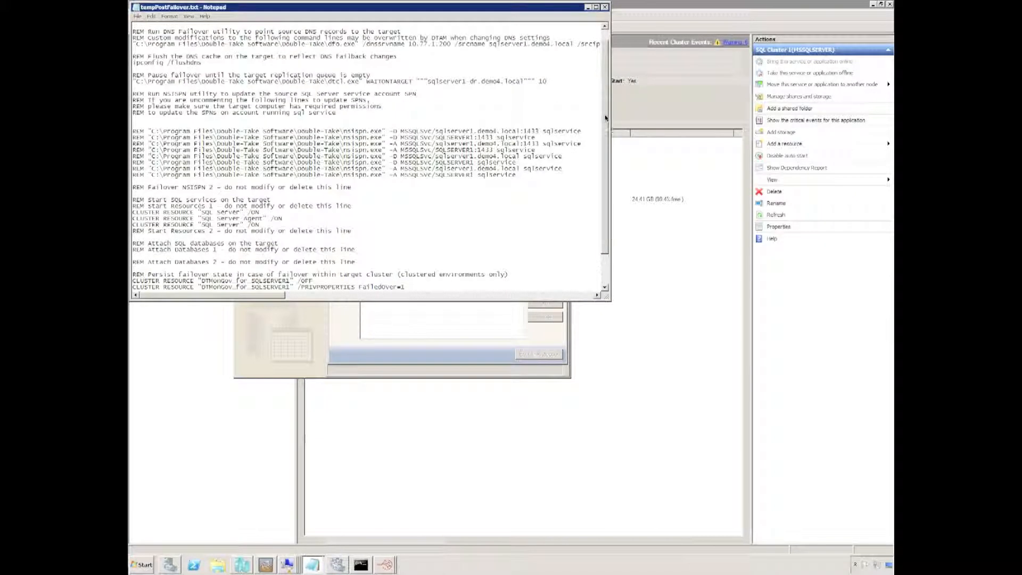
click(604, 7)
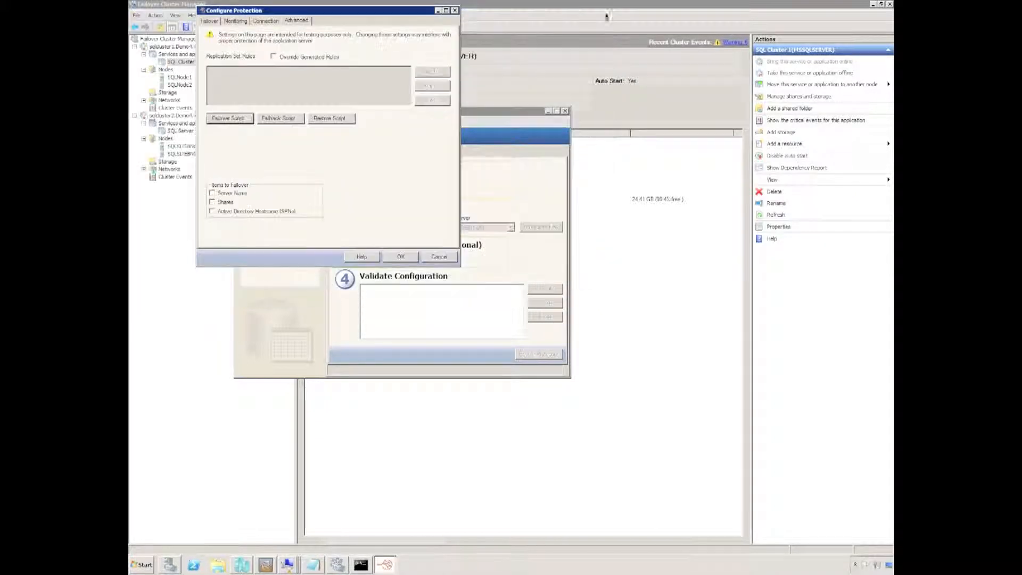
click(400, 257)
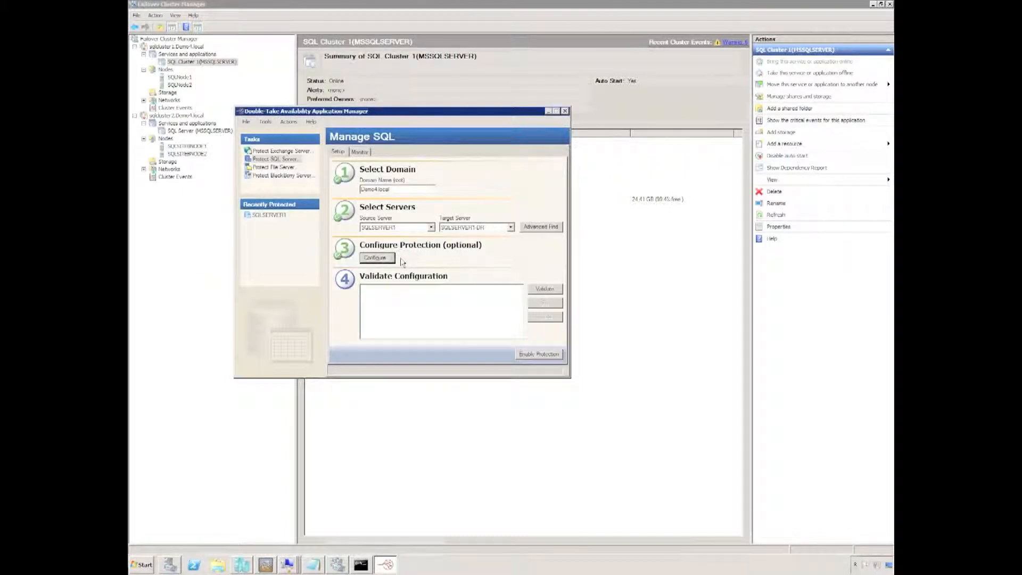
Step: Validate the server configuration with automatic fixing of all issues, and enable protection from SQLSERVER1 to SQLSERVER1-DR
click(544, 289)
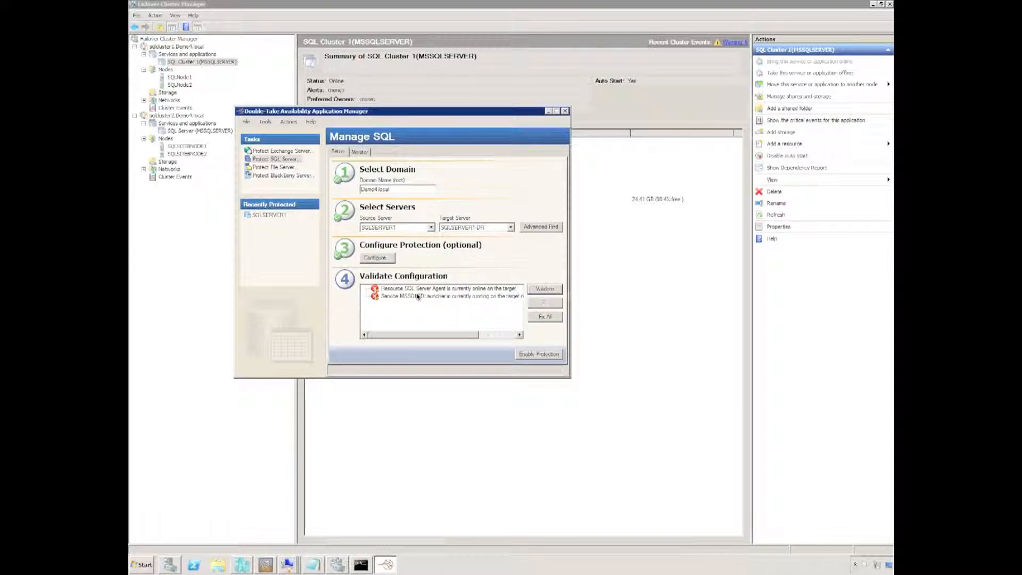
click(546, 319)
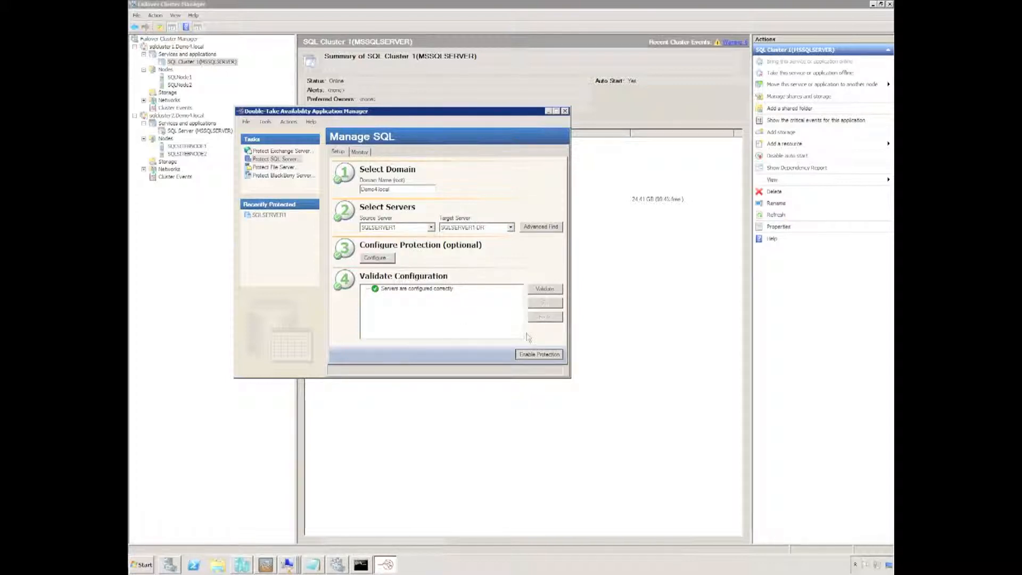
click(538, 354)
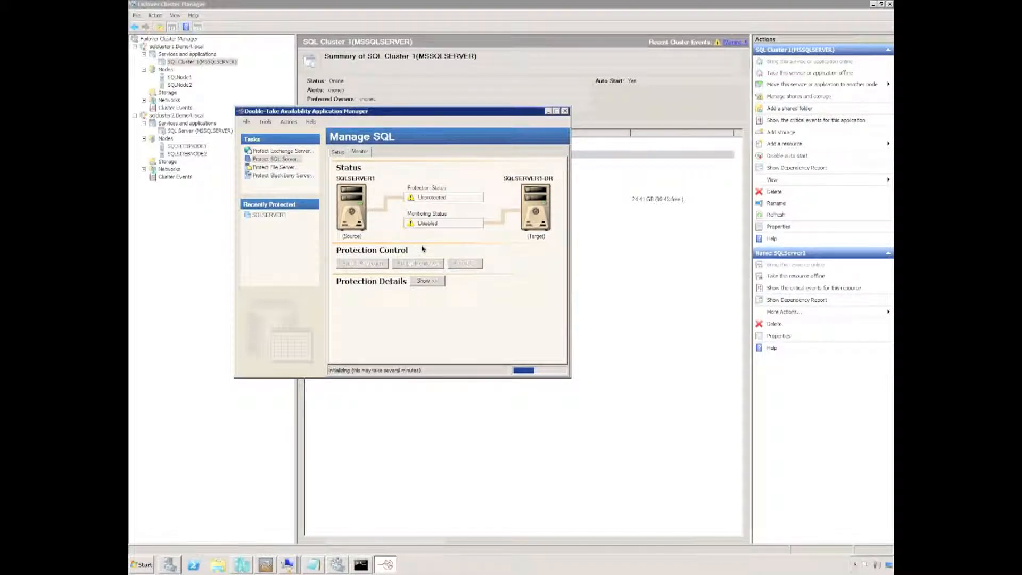
Step: Switch to Failover Cluster Manager to check the SQL Server (MSSQLSERVER) resources on sqlcluster2, and return to Double-Take Application Manager's protection status
click(644, 298)
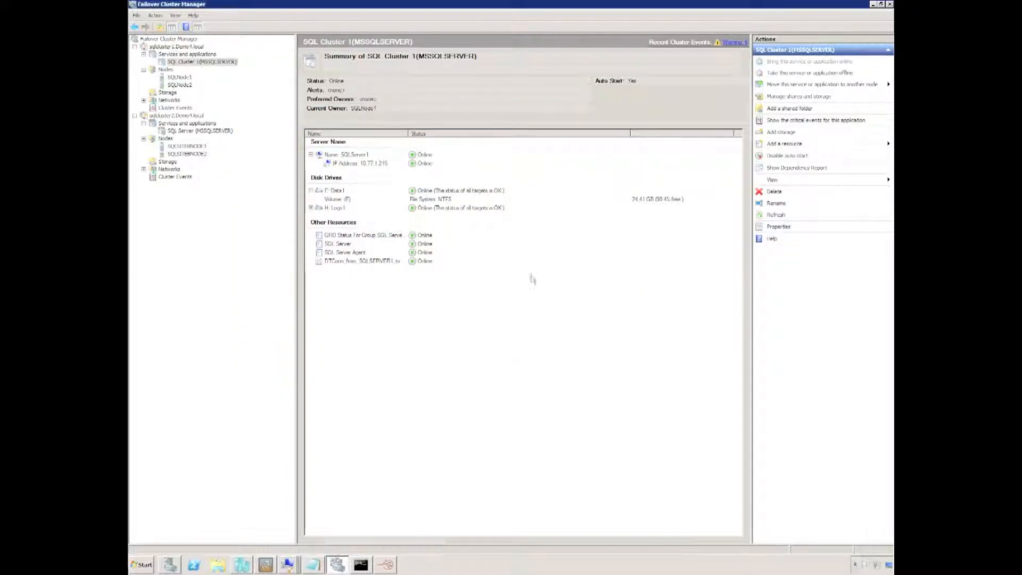
click(170, 116)
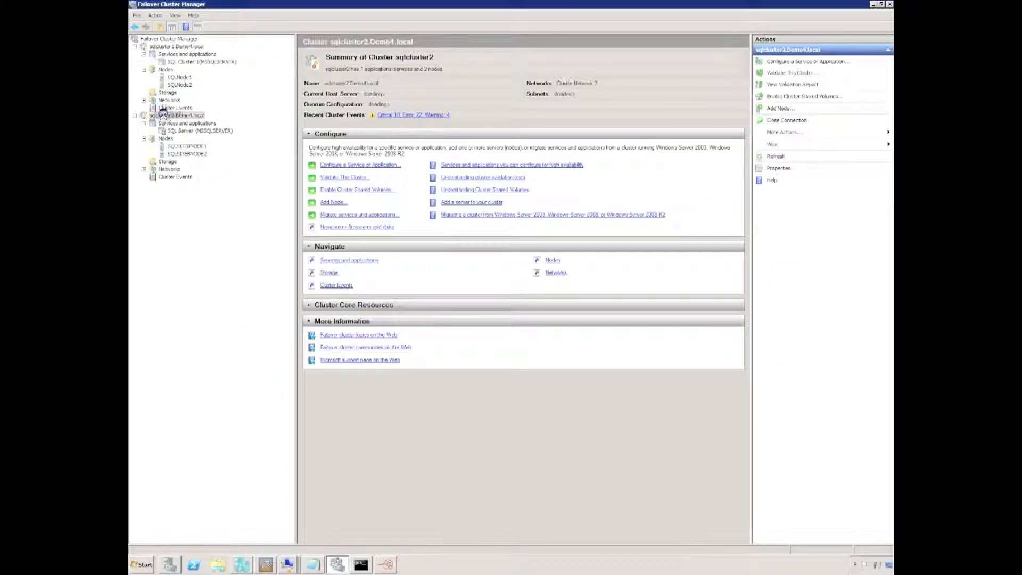
click(173, 131)
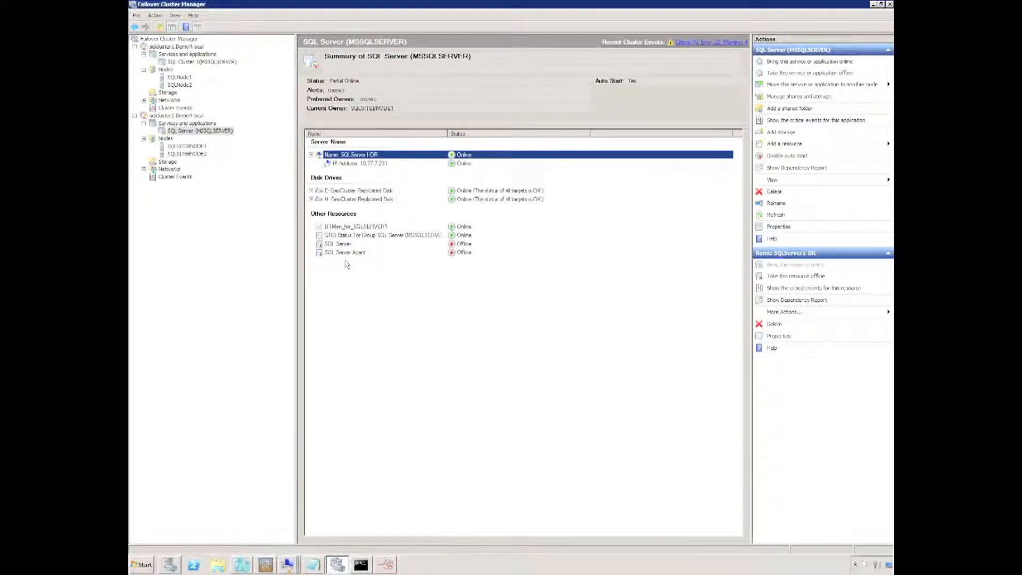
click(383, 565)
right_click(383, 567)
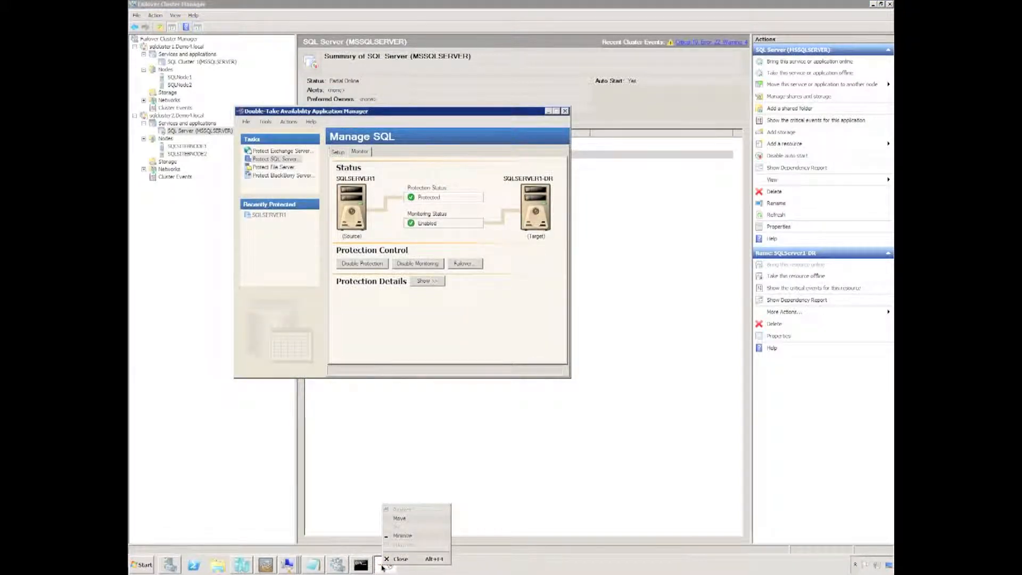
click(381, 533)
drag(387, 111, 518, 264)
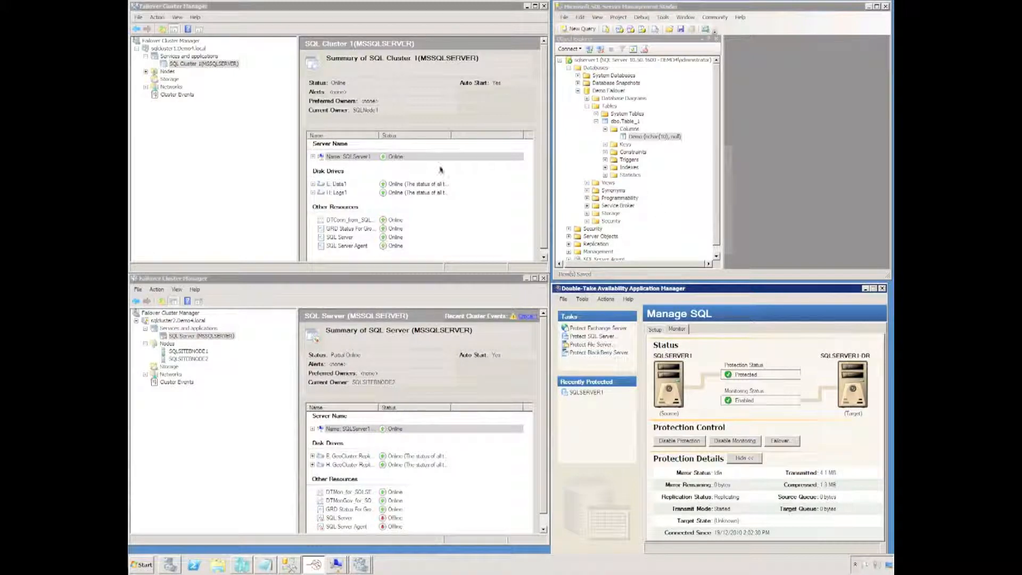
Step: In SQL Server Management Studio, add a column named Graceful Failover to dbo.Table_1 of the Demo Failover database and save the table
click(625, 128)
right_click(626, 128)
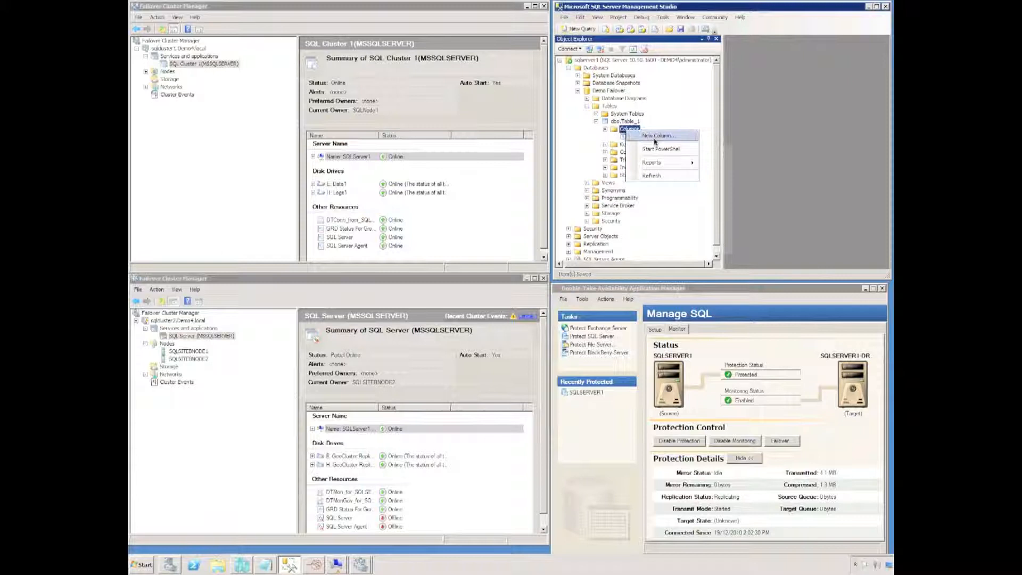
click(655, 137)
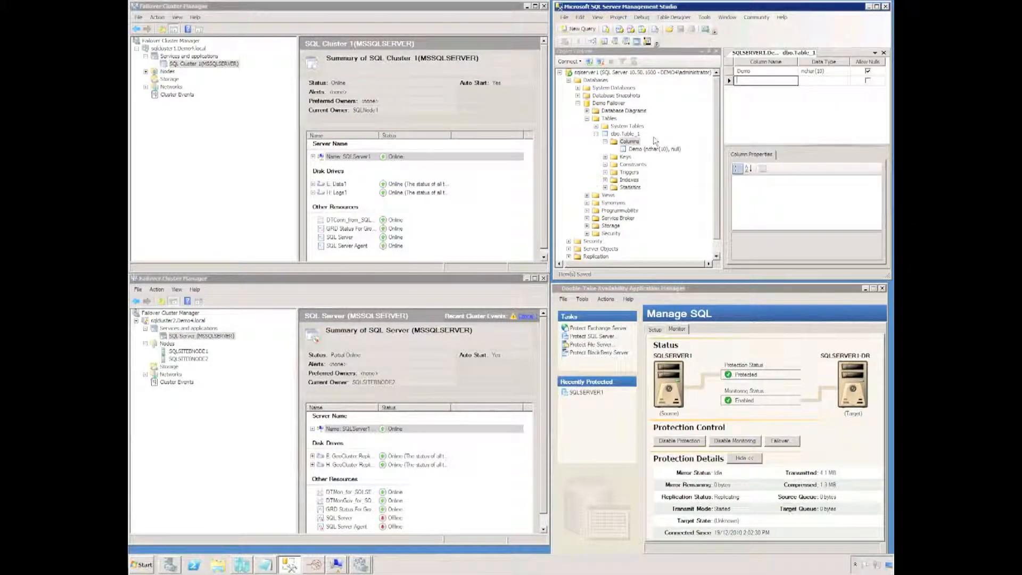
text(Grad)
text(Failover)
key(Return)
click(564, 17)
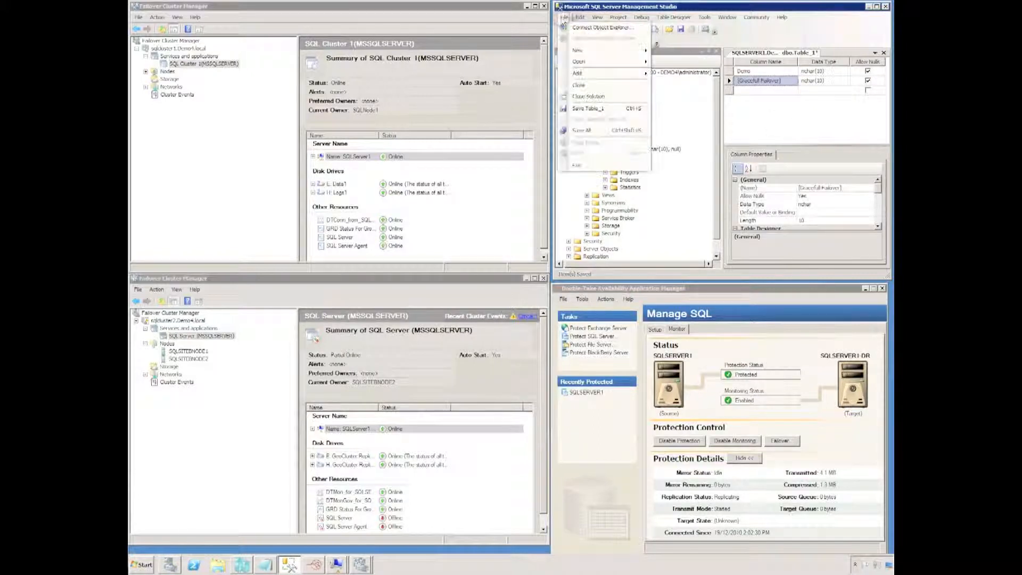
click(582, 131)
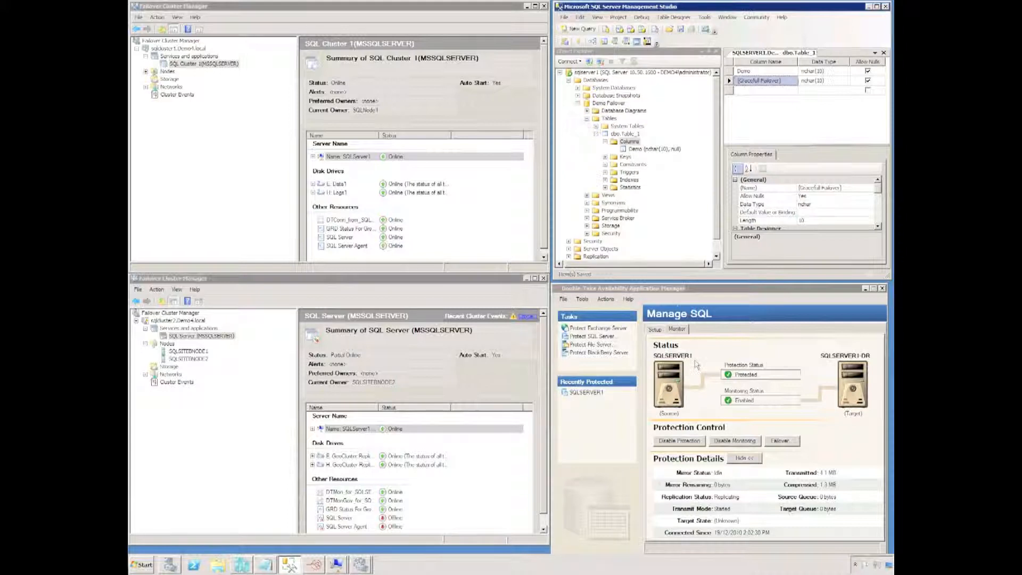
Step: In Double-Take Application Manager, initiate a graceful failover with the failover prompt set to 5 seconds
click(782, 441)
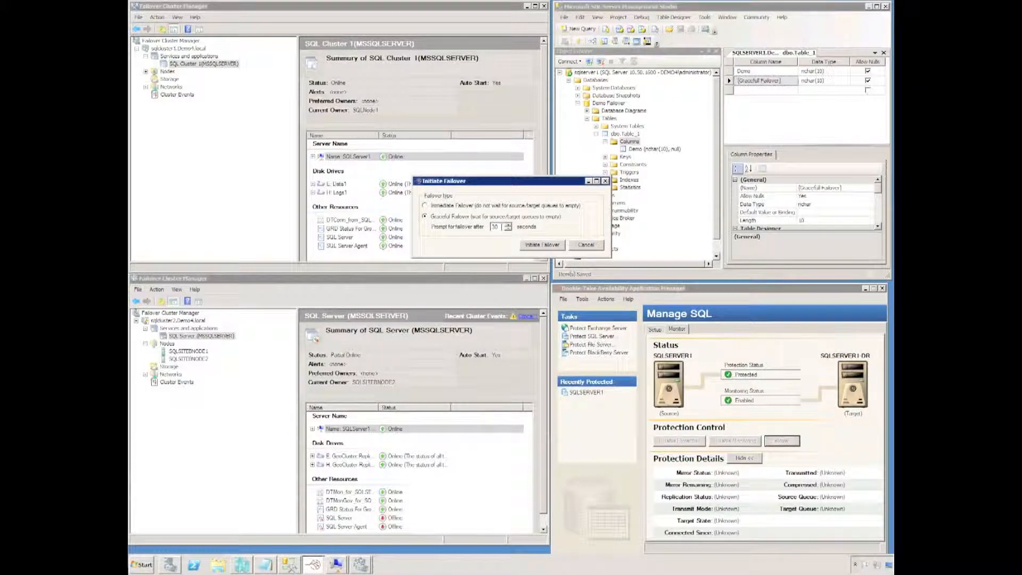
double_click(494, 226)
text(5)
click(546, 245)
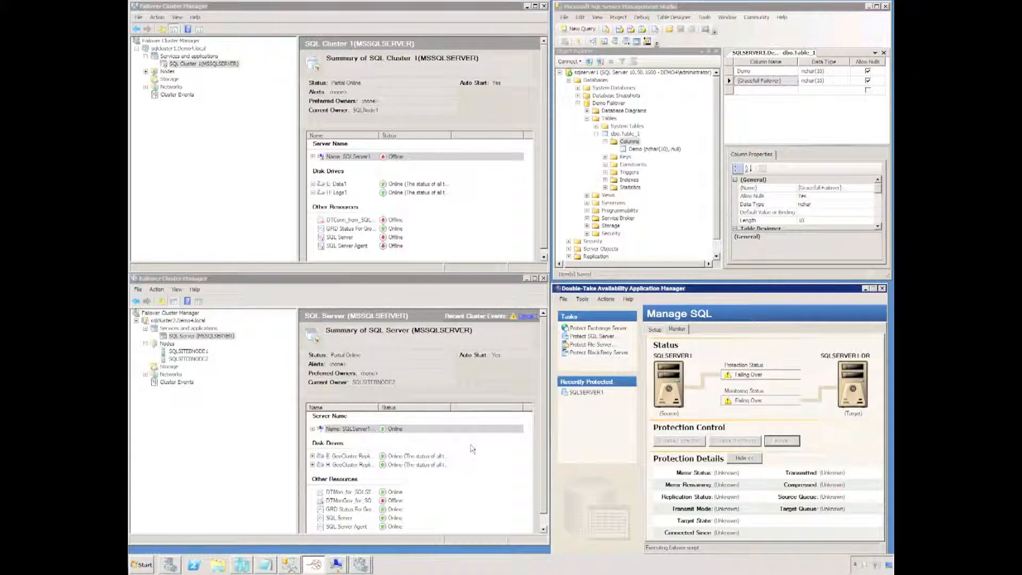
Step: In SQL Server Management Studio, disconnect from sqlserver1 and reconnect to its Database Engine
click(572, 63)
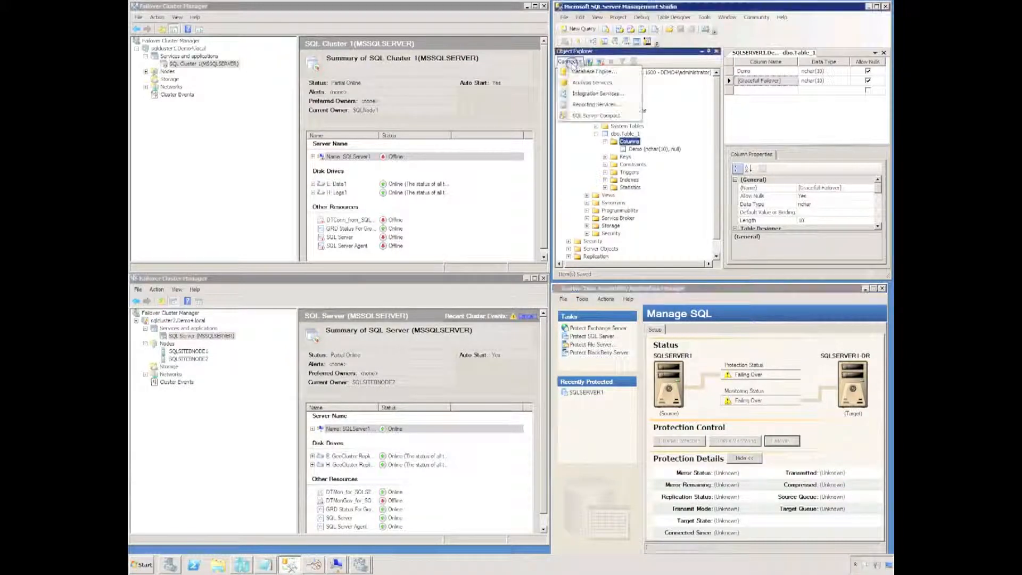
click(578, 71)
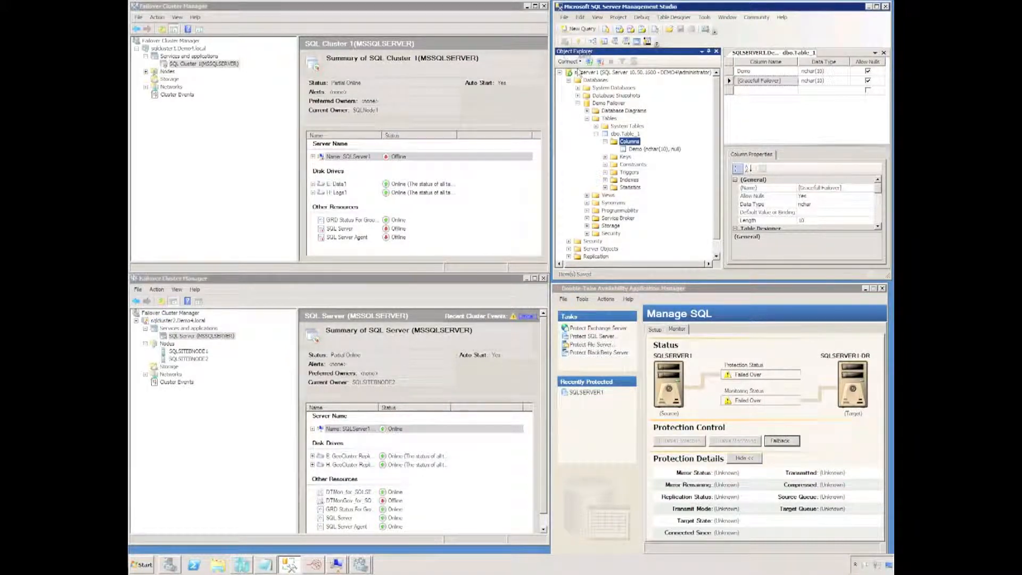
right_click(579, 72)
click(596, 92)
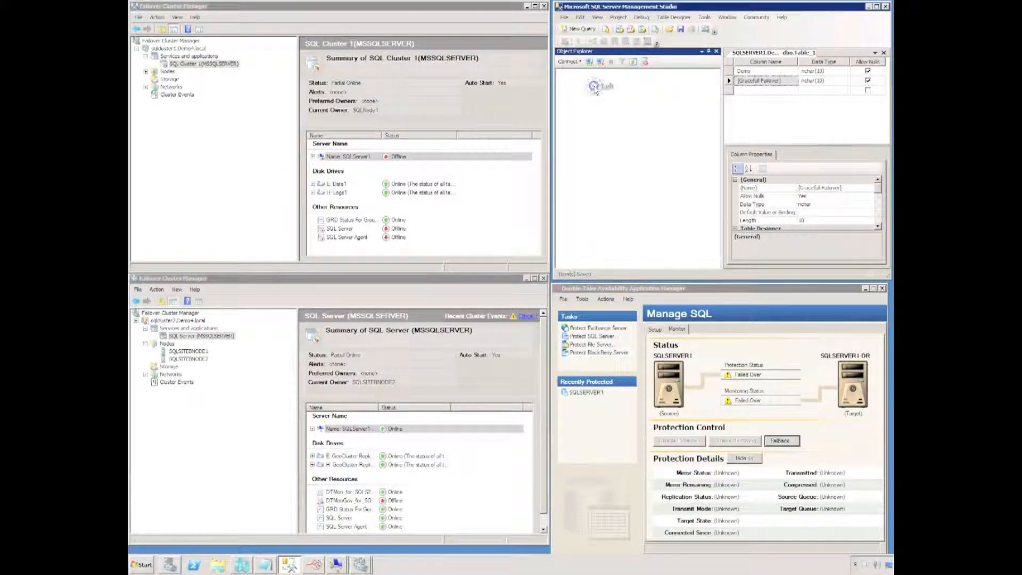
click(571, 61)
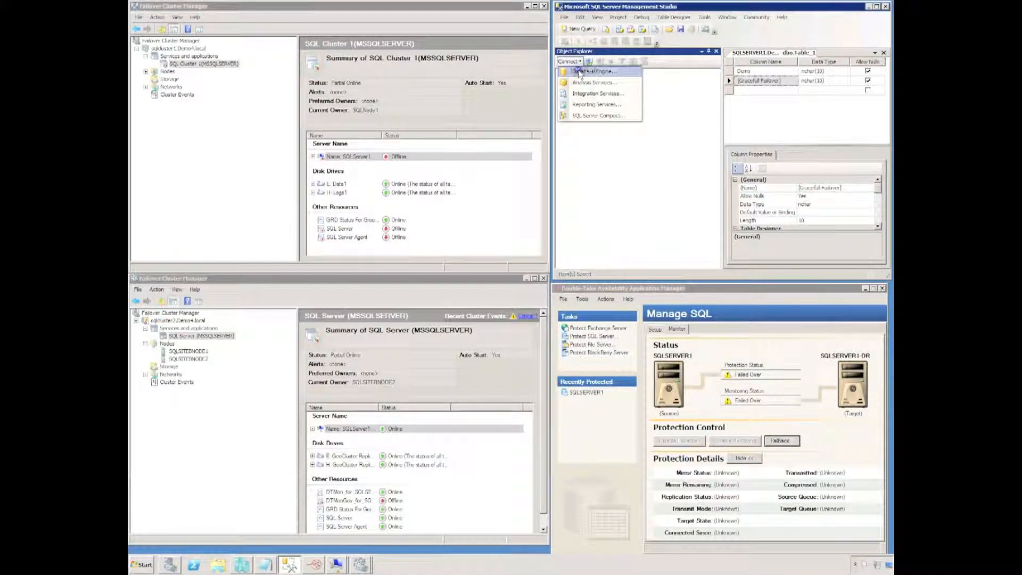
click(580, 72)
click(677, 295)
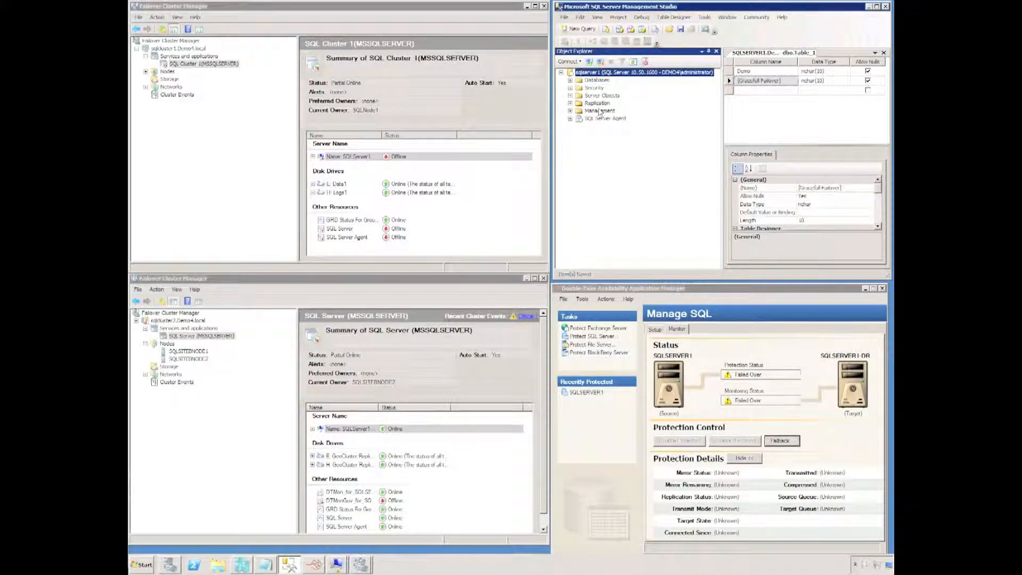
Step: Close the old table design and check the columns of dbo.Table_1 in the Demo Failover database for Graceful Failover
click(570, 80)
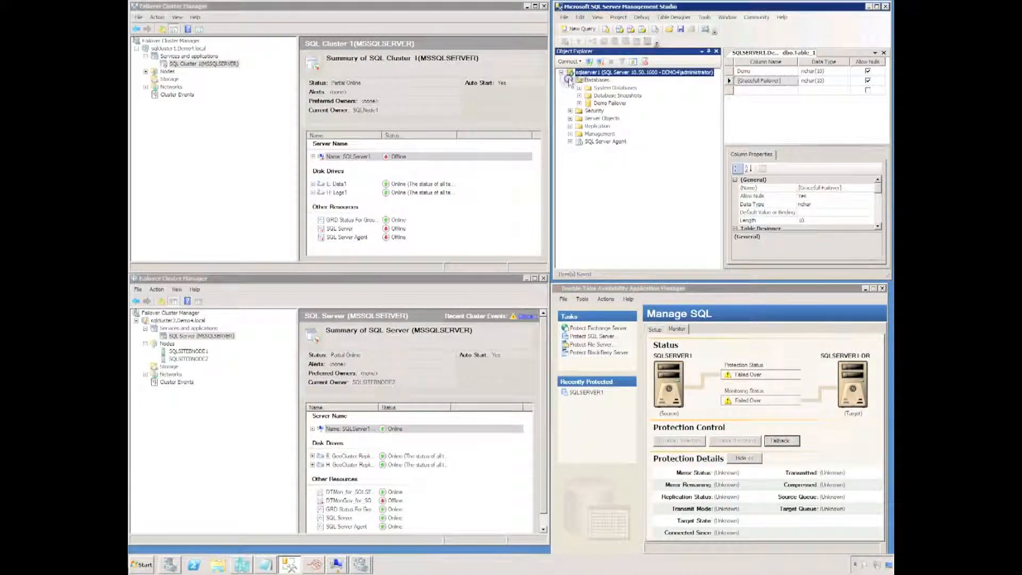
click(884, 52)
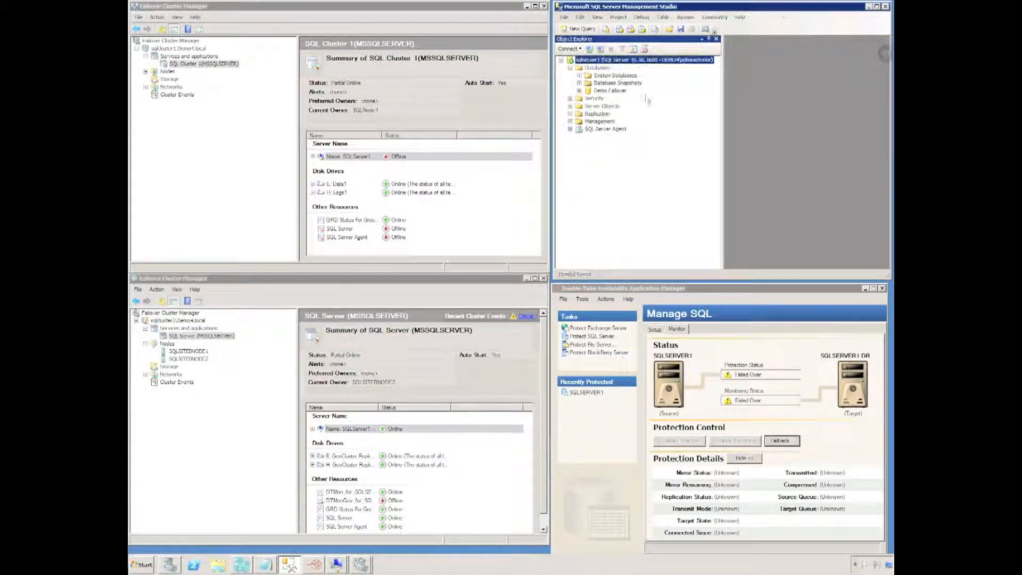
click(579, 91)
click(589, 106)
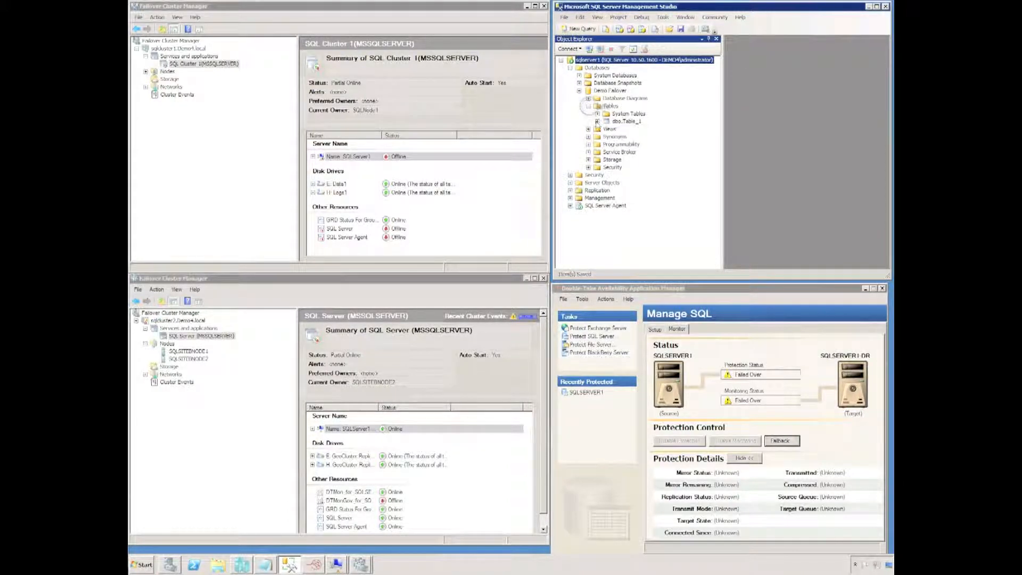
click(597, 121)
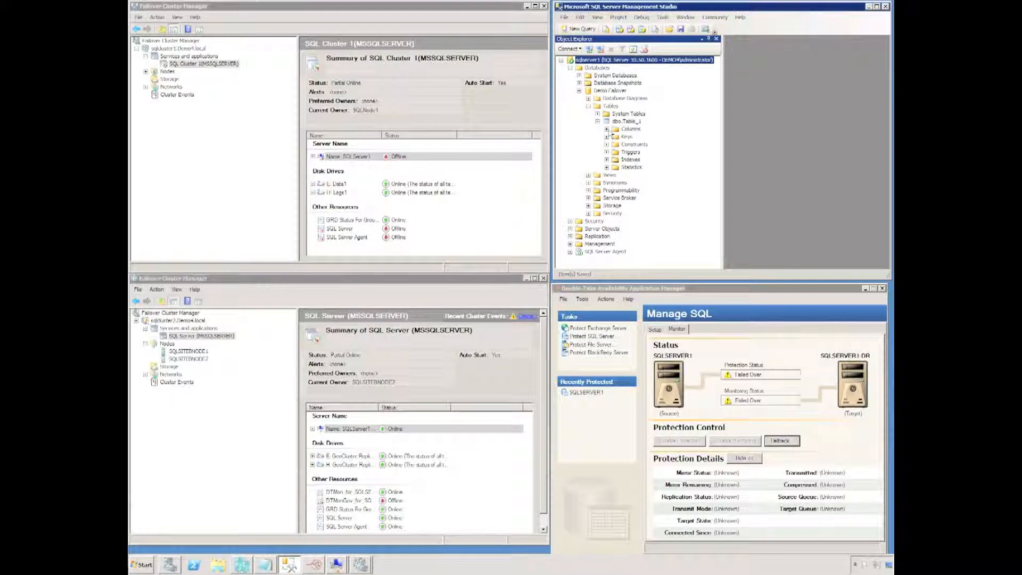
click(608, 129)
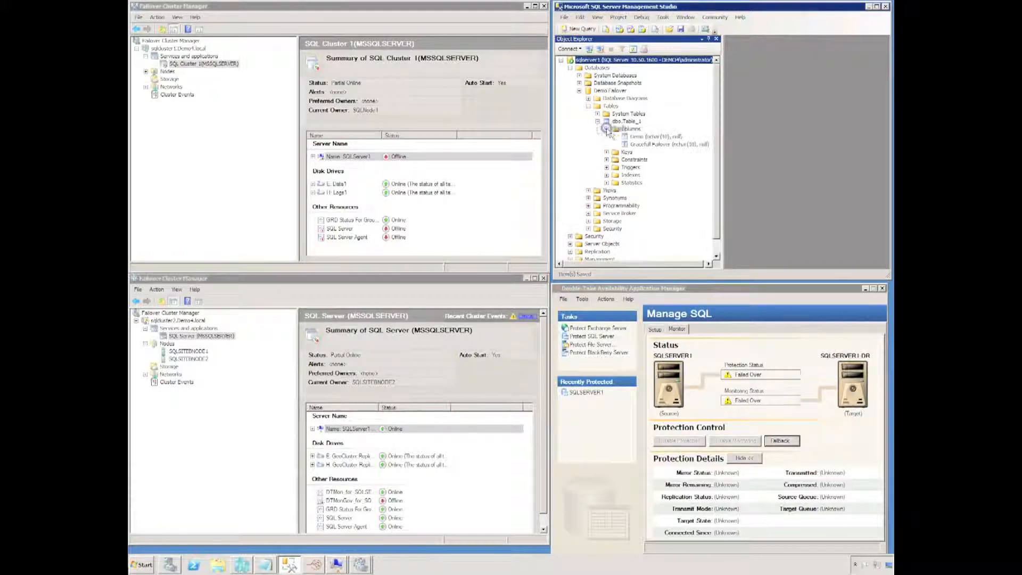
click(646, 144)
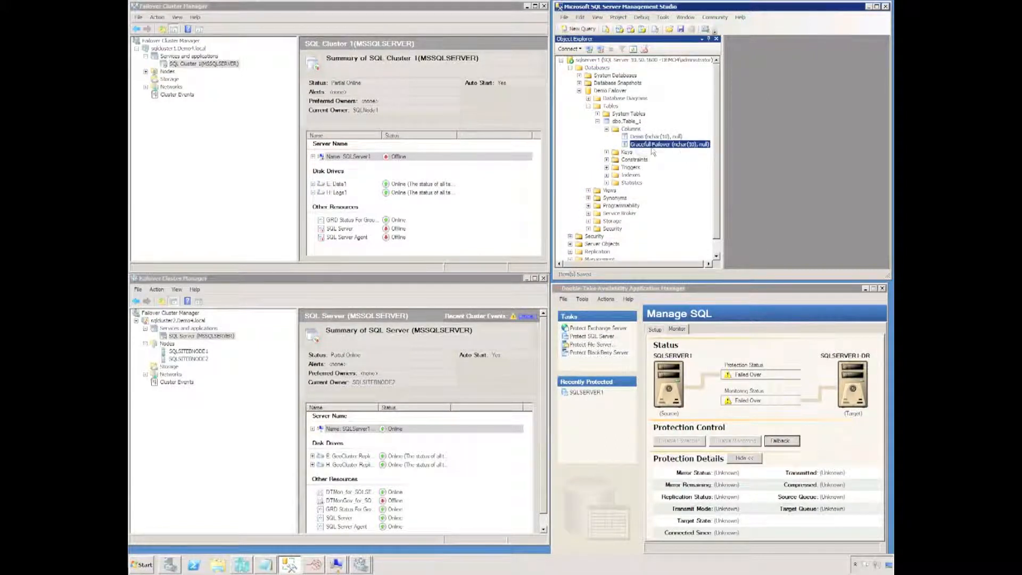
Step: Add a column named Failed Over to dbo.Table_1 of the Demo Failover database and save the table
click(632, 130)
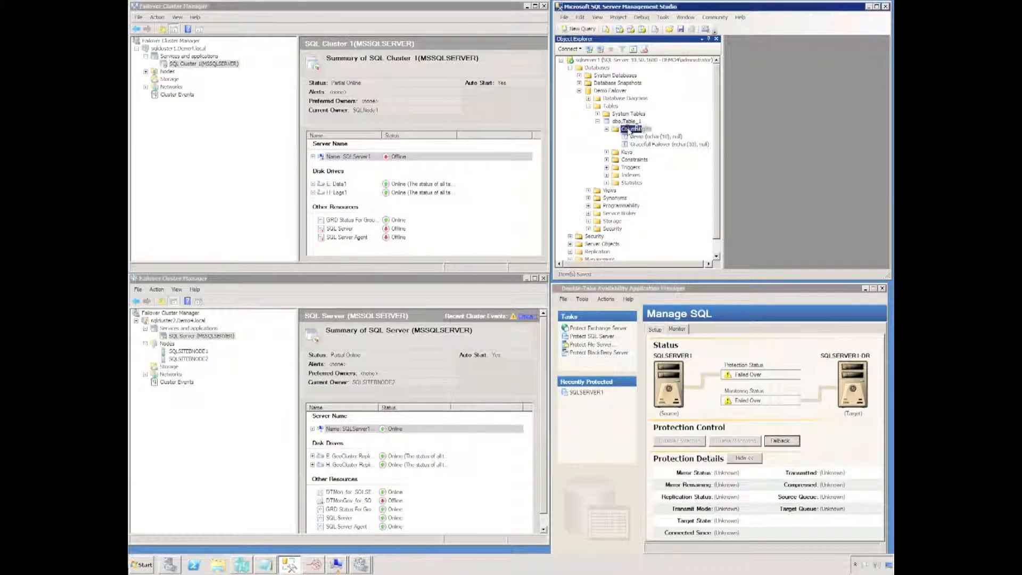
right_click(640, 129)
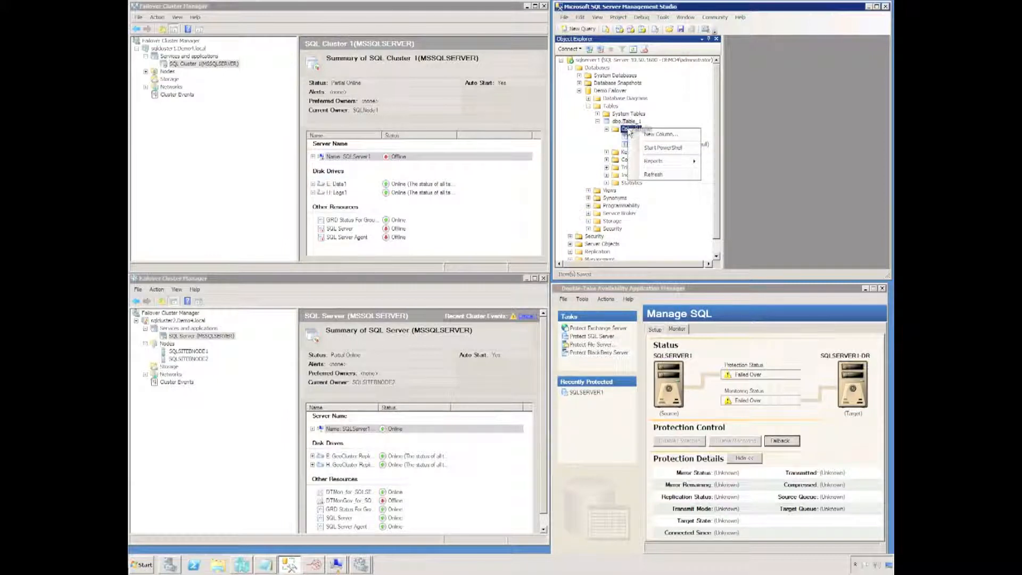
click(659, 134)
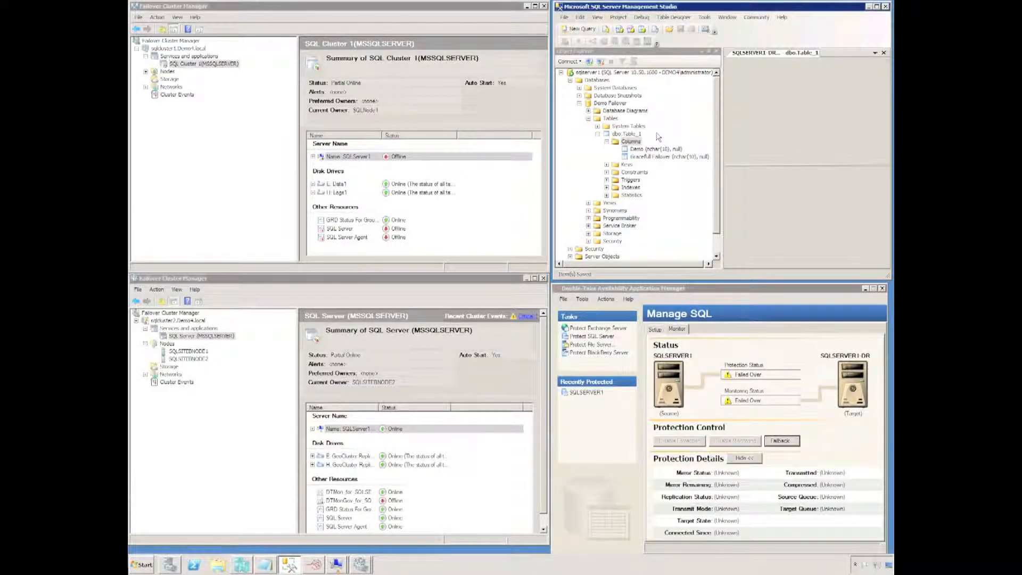
text(Failed)
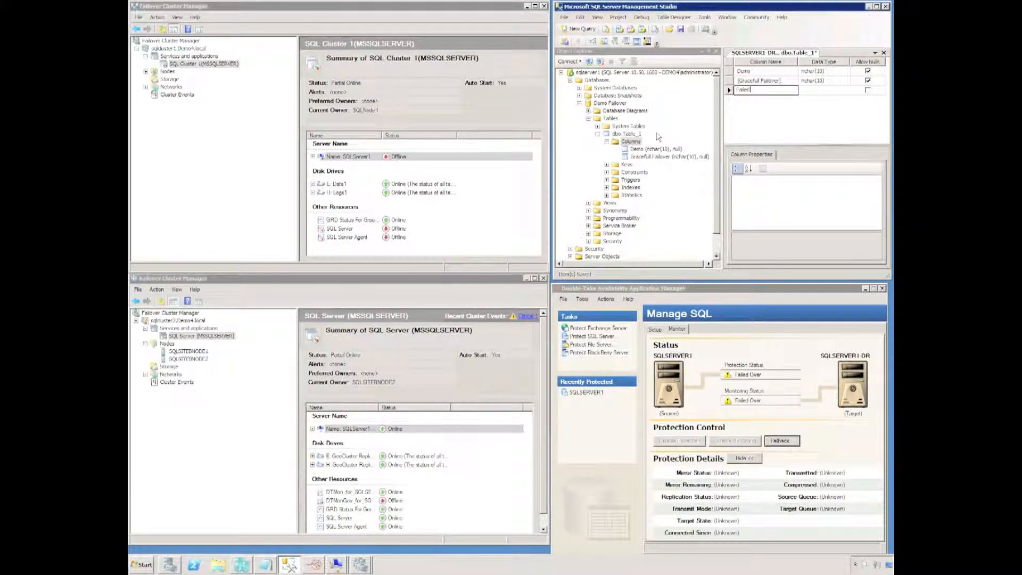
text( Over)
click(754, 116)
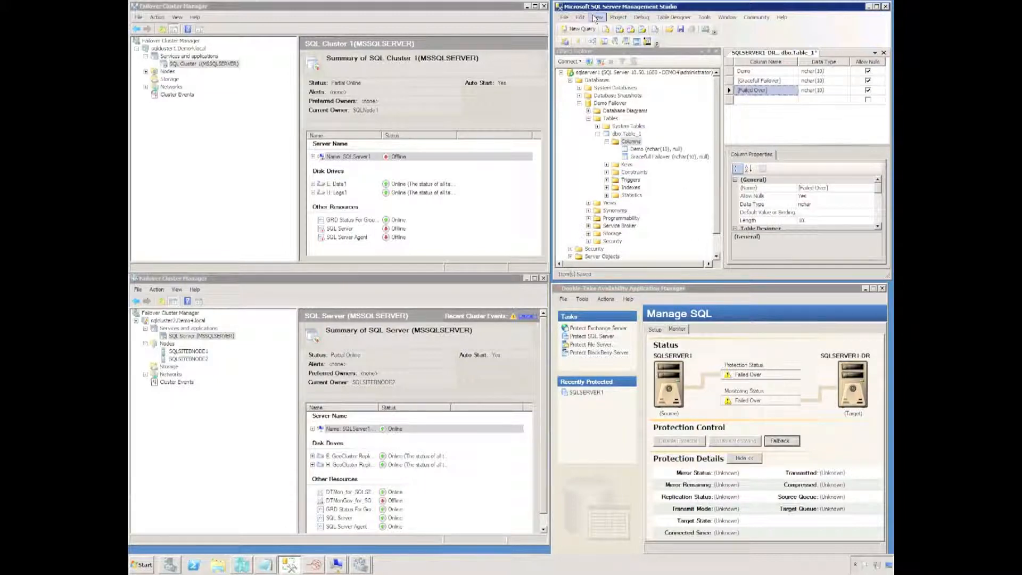
click(565, 18)
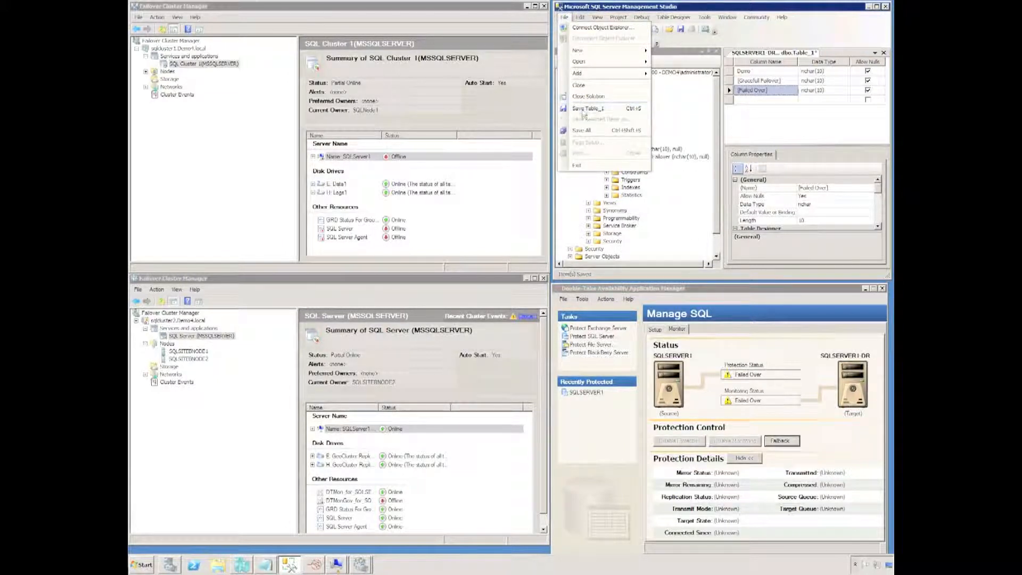
click(584, 130)
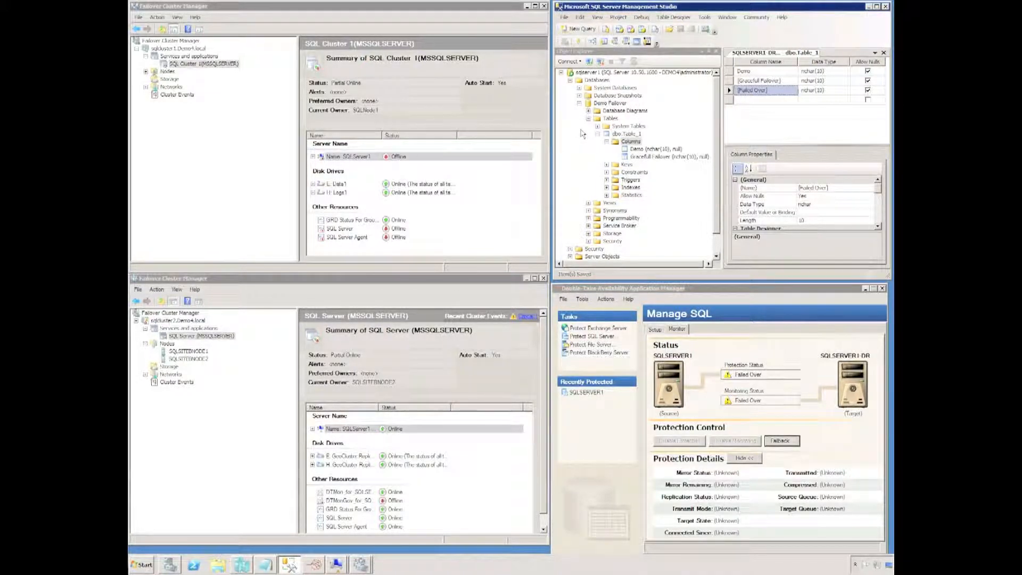
Step: In Double-Take Application Manager, initiate failback to SQLSERVER1 with the target data restored first, and approve the failback after the restore
click(787, 441)
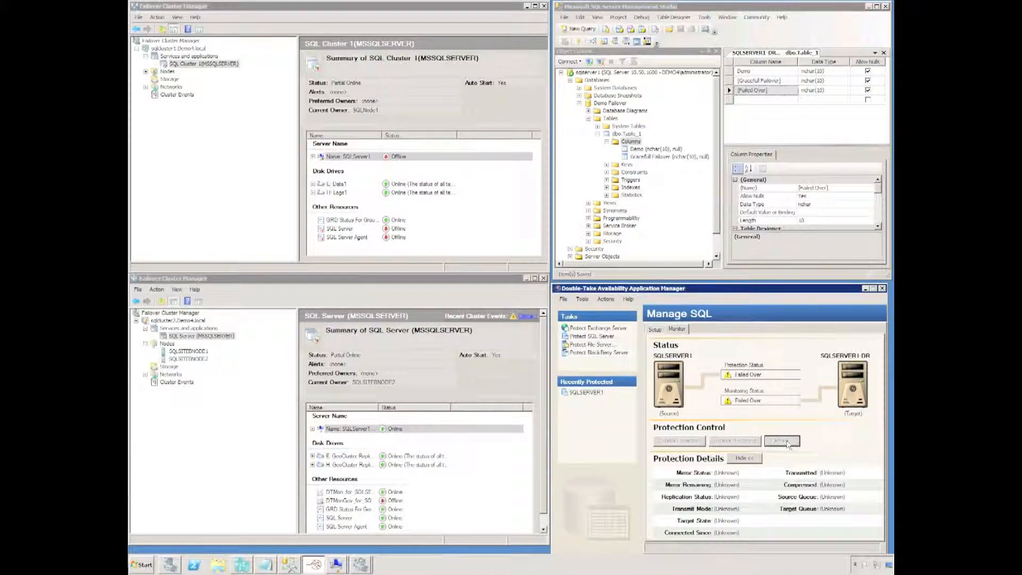
click(781, 441)
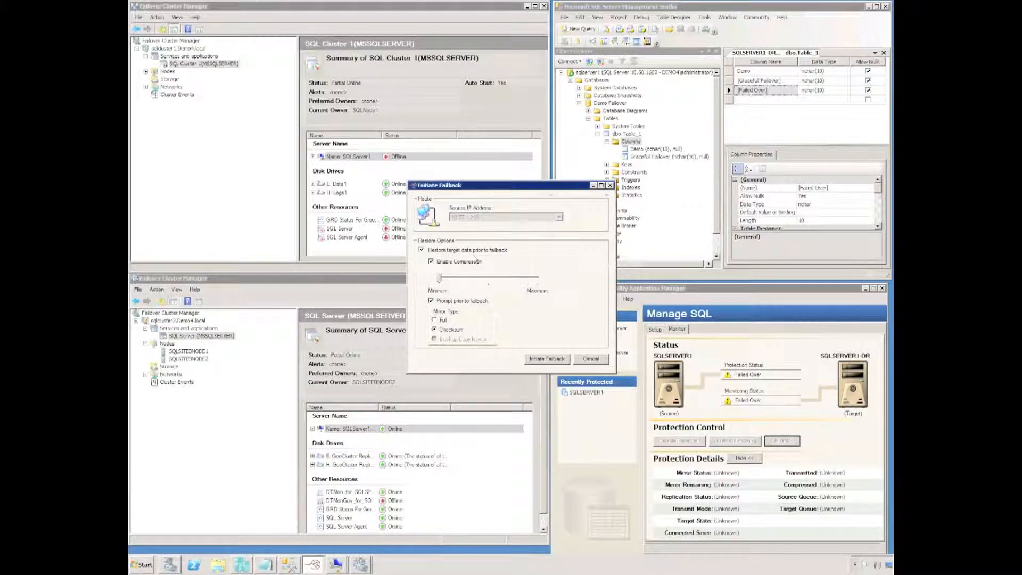
click(529, 362)
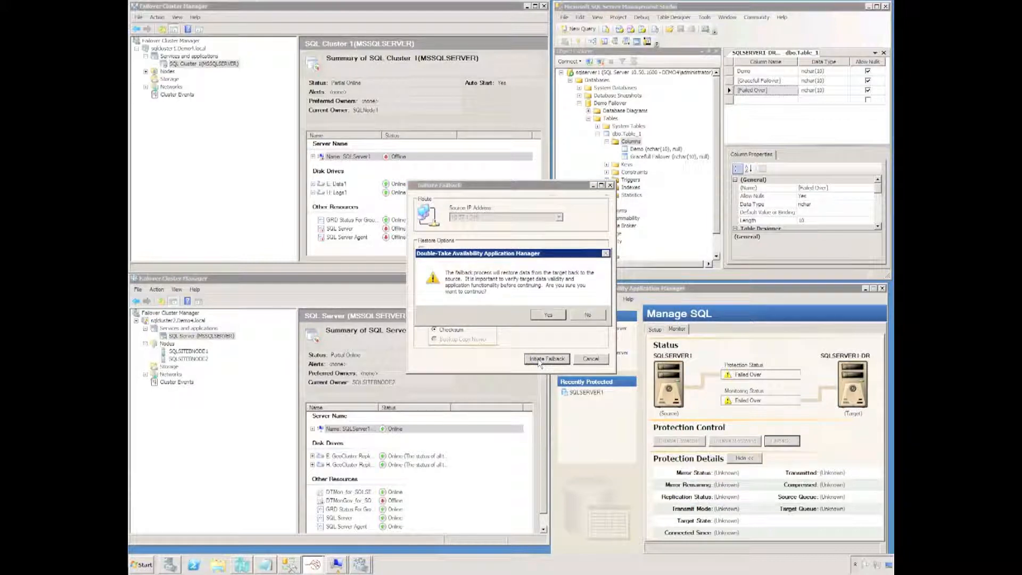
click(548, 316)
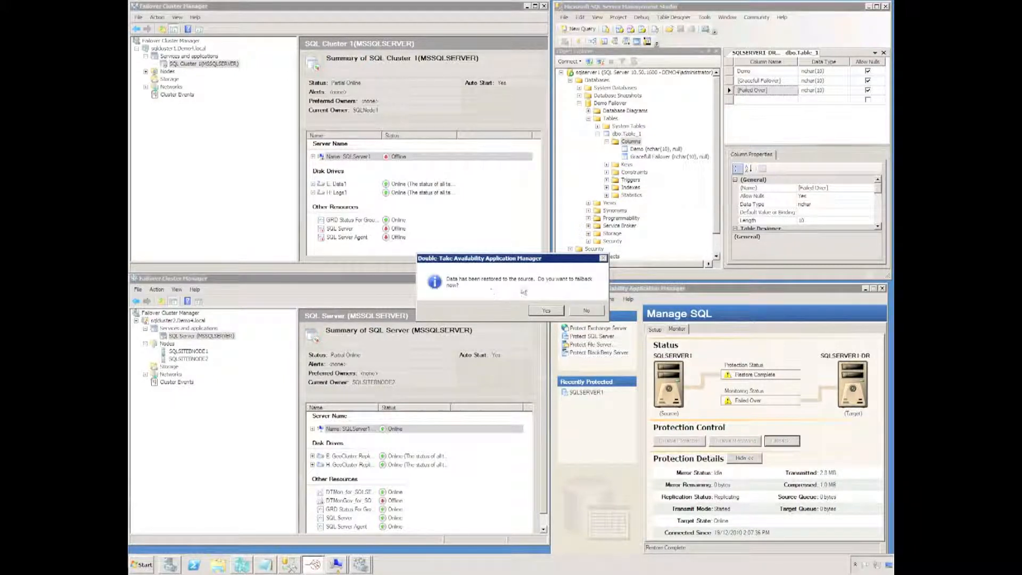
click(547, 311)
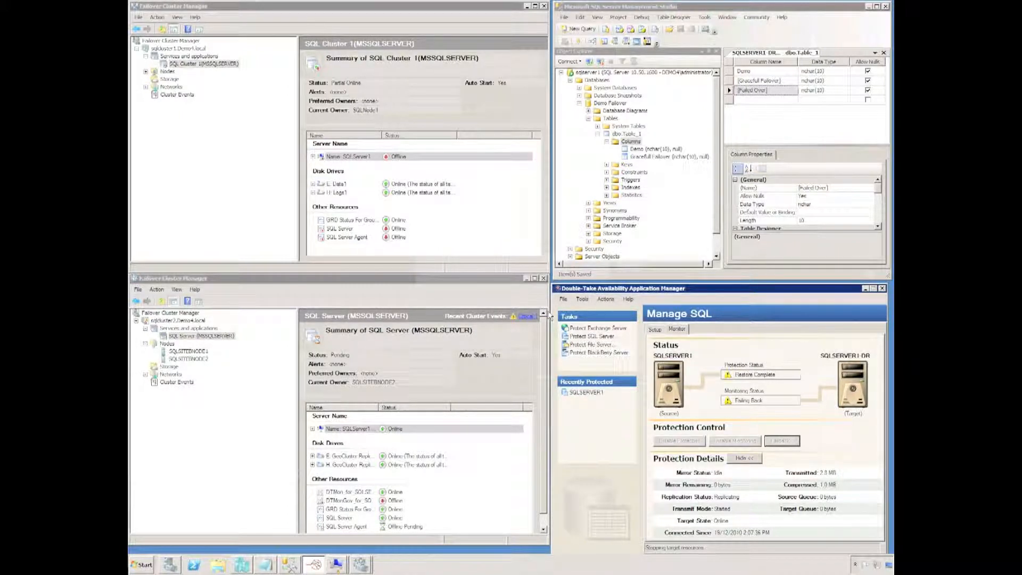
Step: In SQL Server Management Studio, disconnect from sqlserver1 and close the dbo.Table_1 design
click(575, 74)
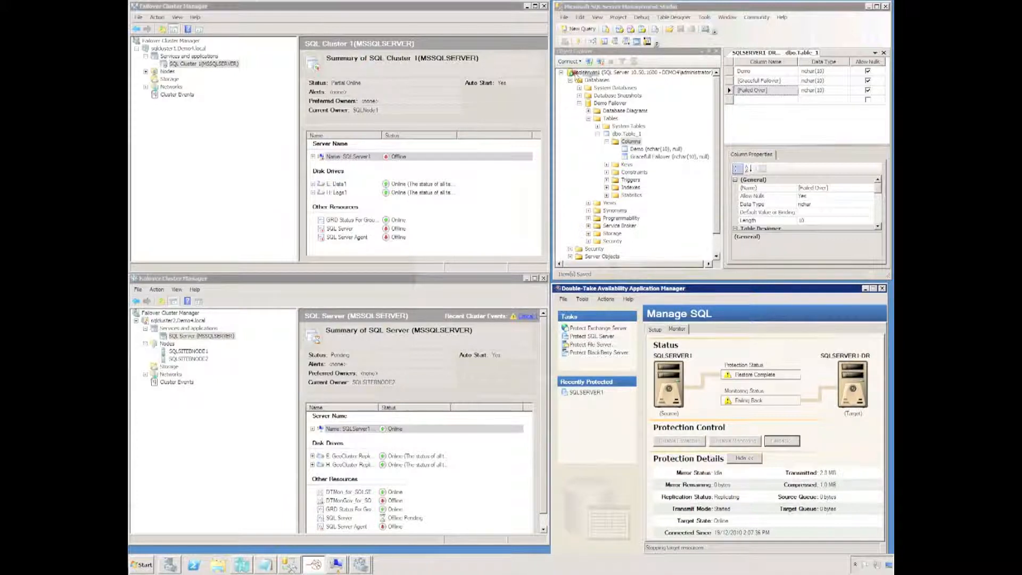
right_click(576, 75)
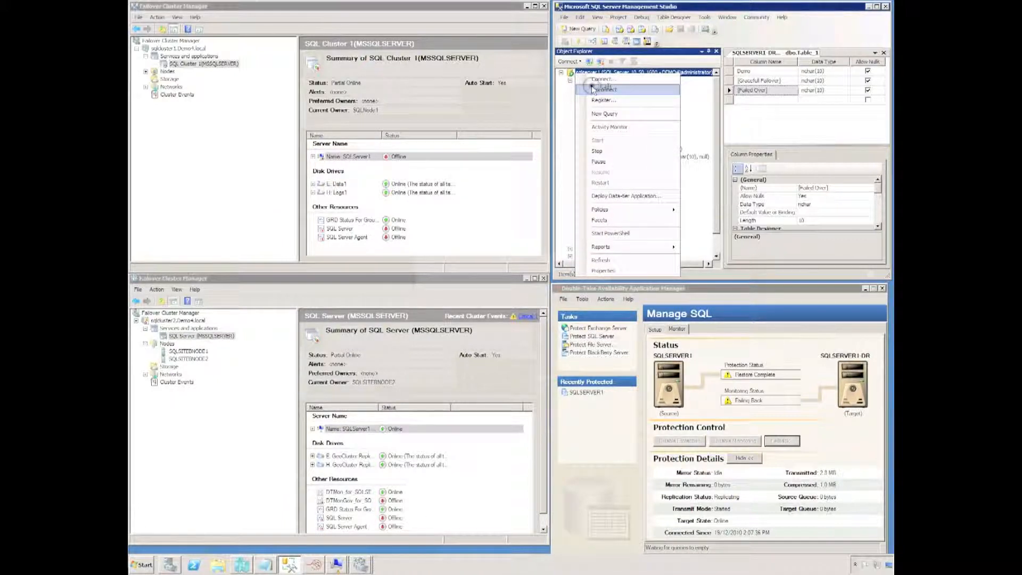
click(593, 89)
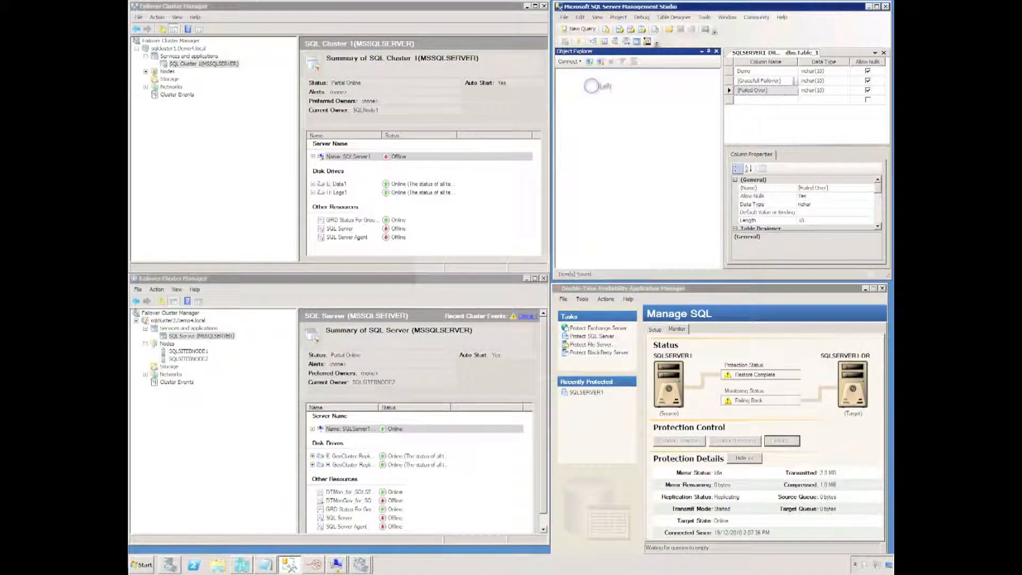
click(884, 53)
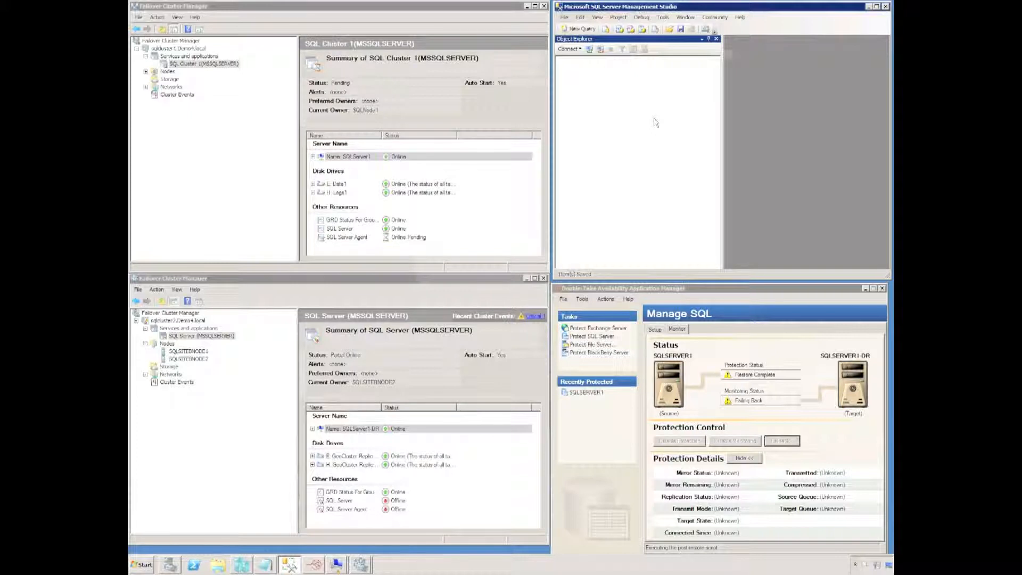
Step: Reconnect to the sqlserver1 Database Engine using Windows Authentication
click(569, 48)
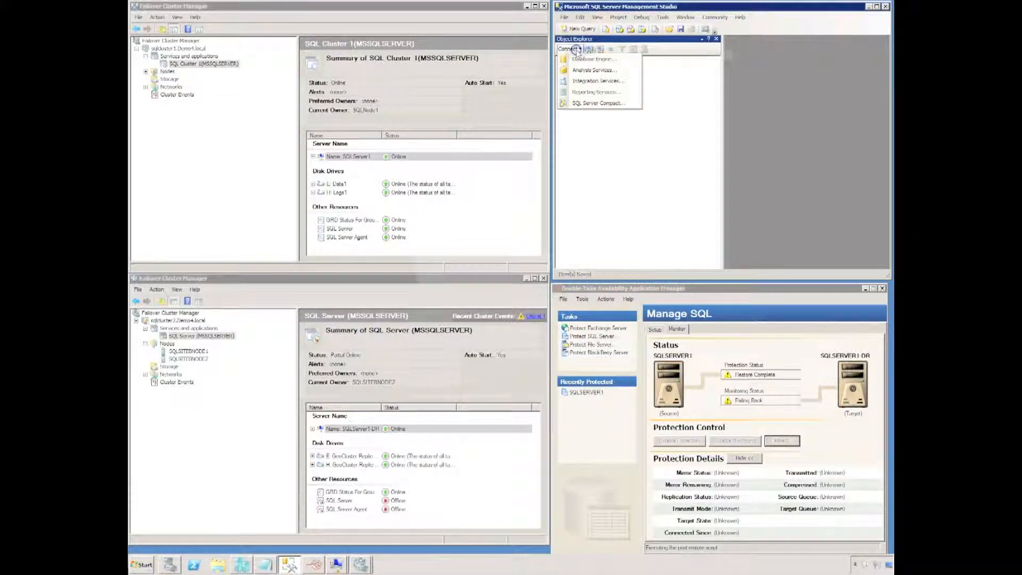
click(580, 59)
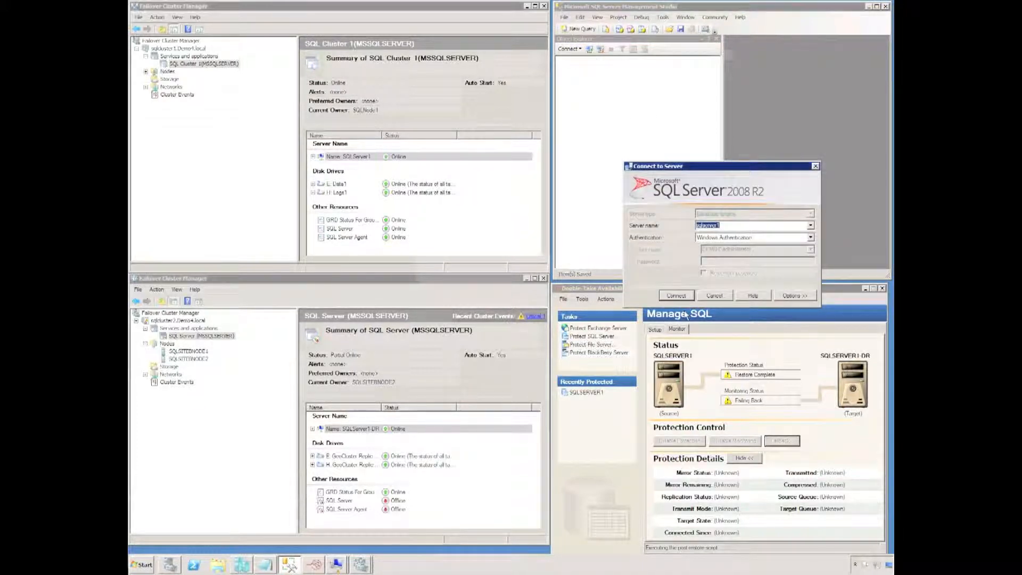
click(680, 299)
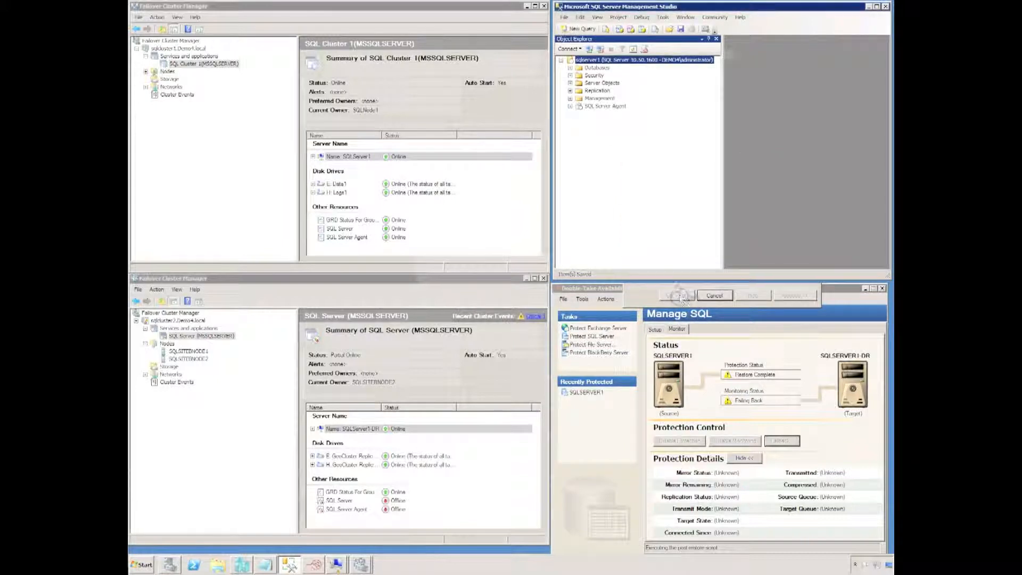
Step: Check the columns of dbo.Table_1 in the Demo Failover database for Failed Over
click(571, 67)
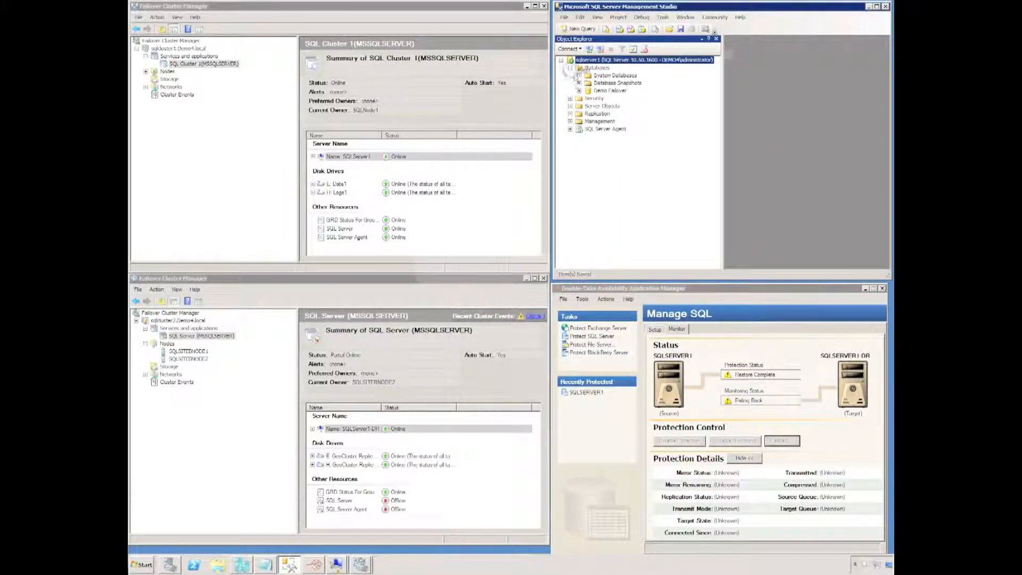
click(580, 90)
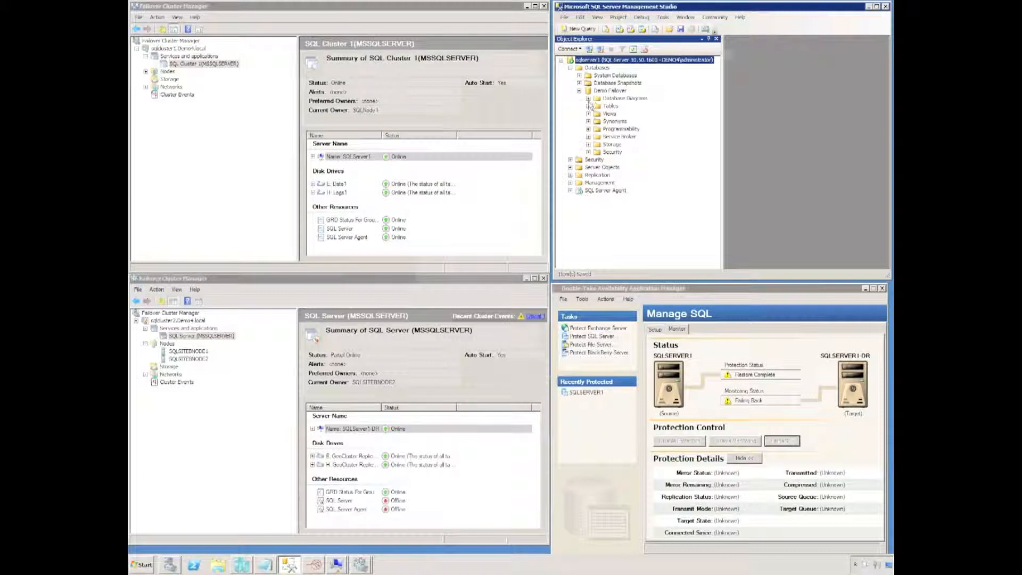
click(589, 106)
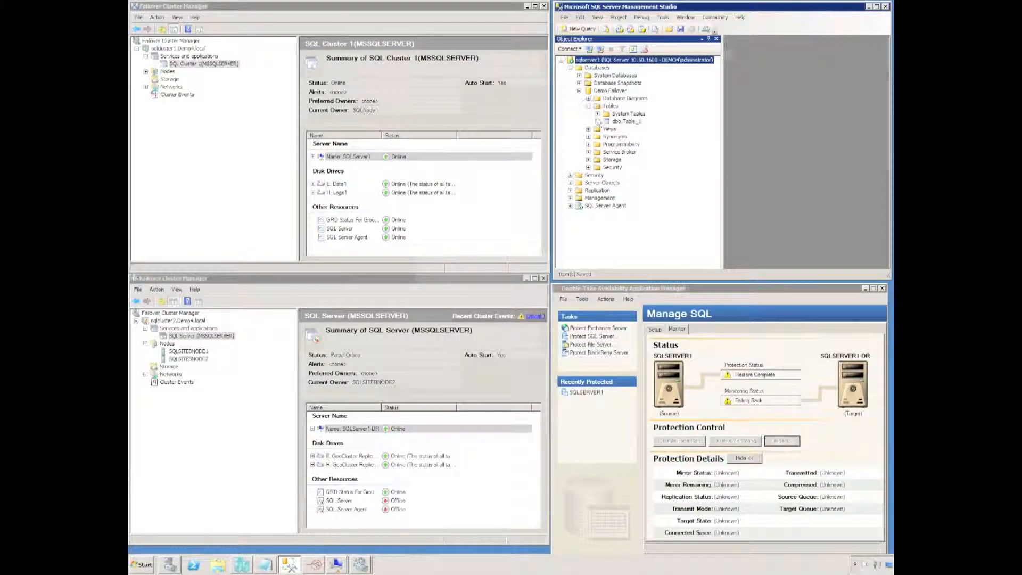
click(598, 121)
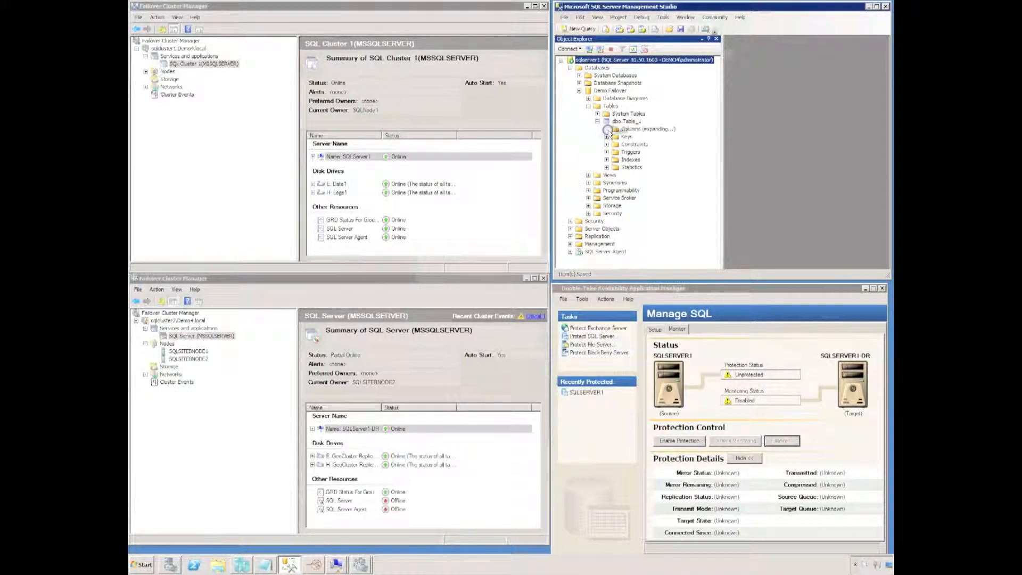
click(607, 130)
click(642, 152)
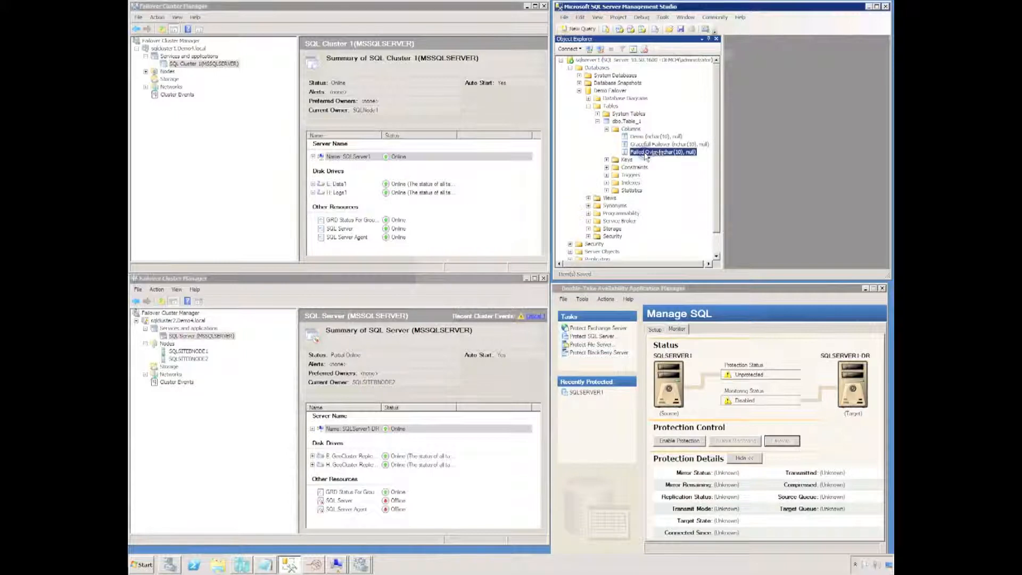
Step: Add a column named Back in Production to dbo.Table_1 and save the table
click(637, 131)
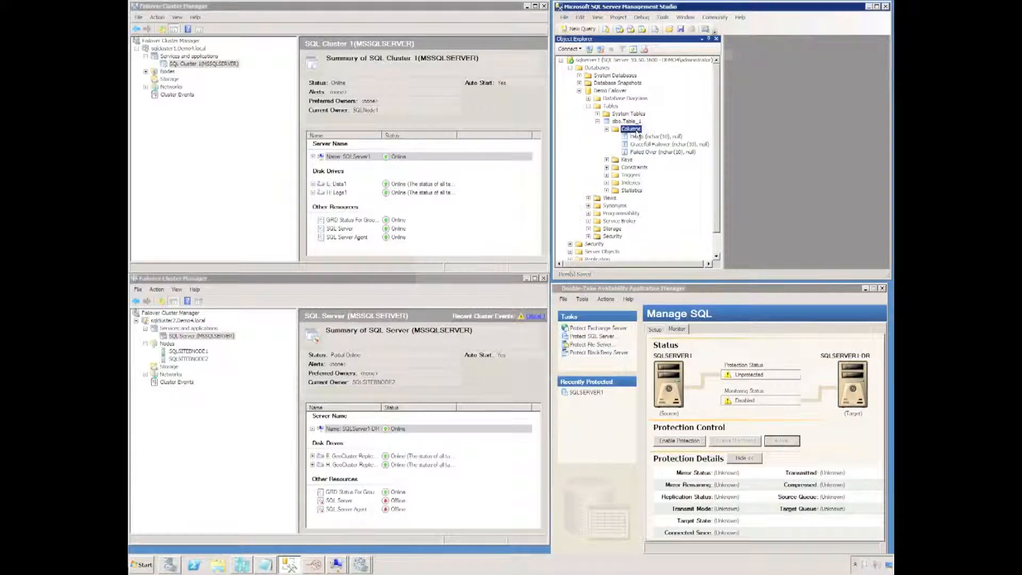
right_click(638, 135)
click(665, 137)
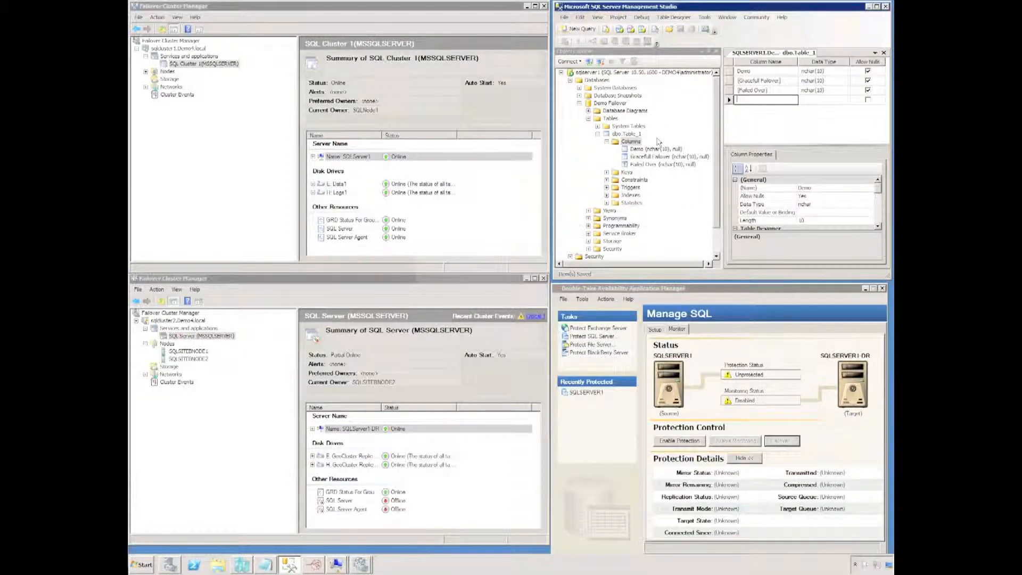
text(Ba)
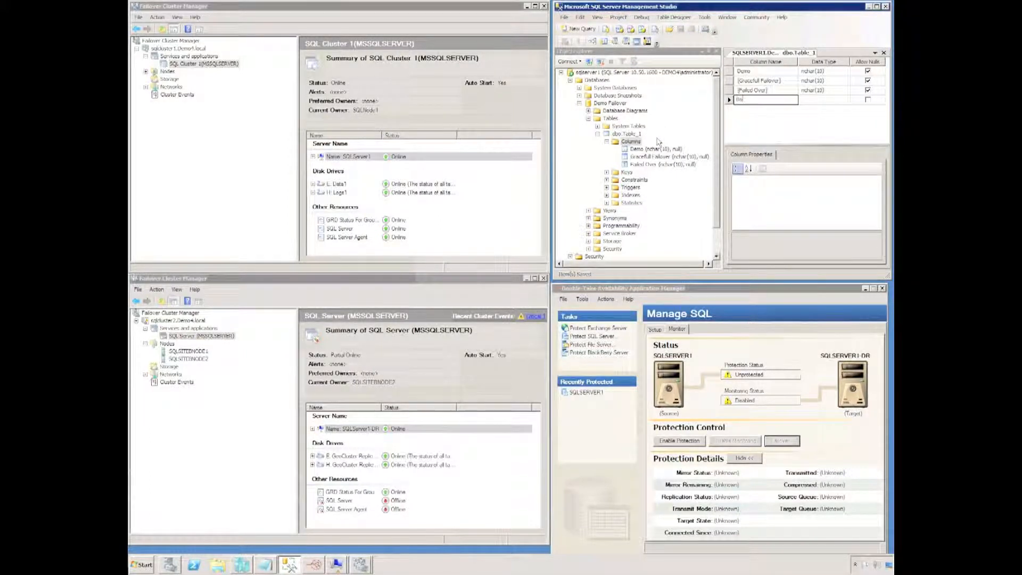
text(ck in Production)
key(Return)
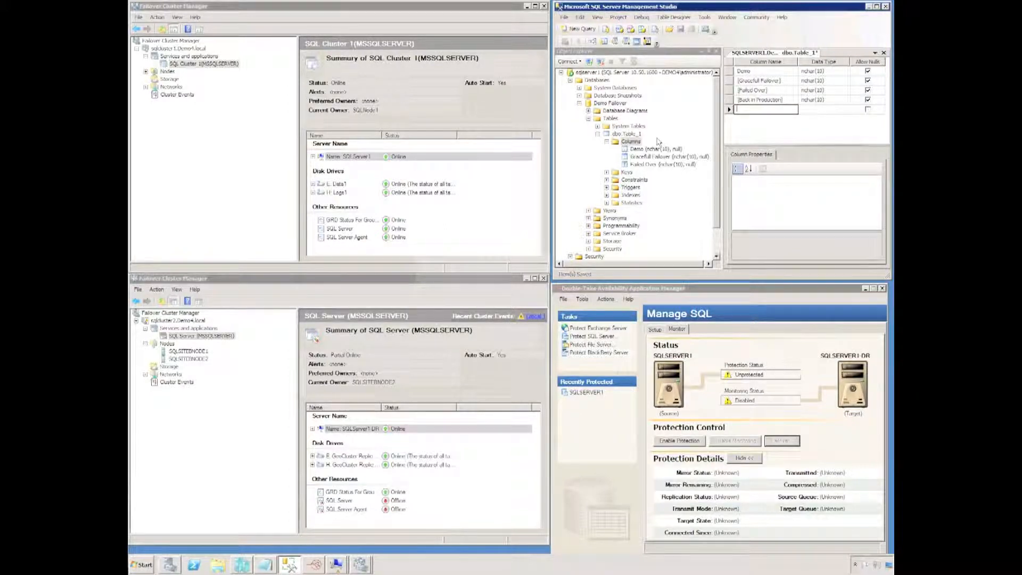
click(564, 17)
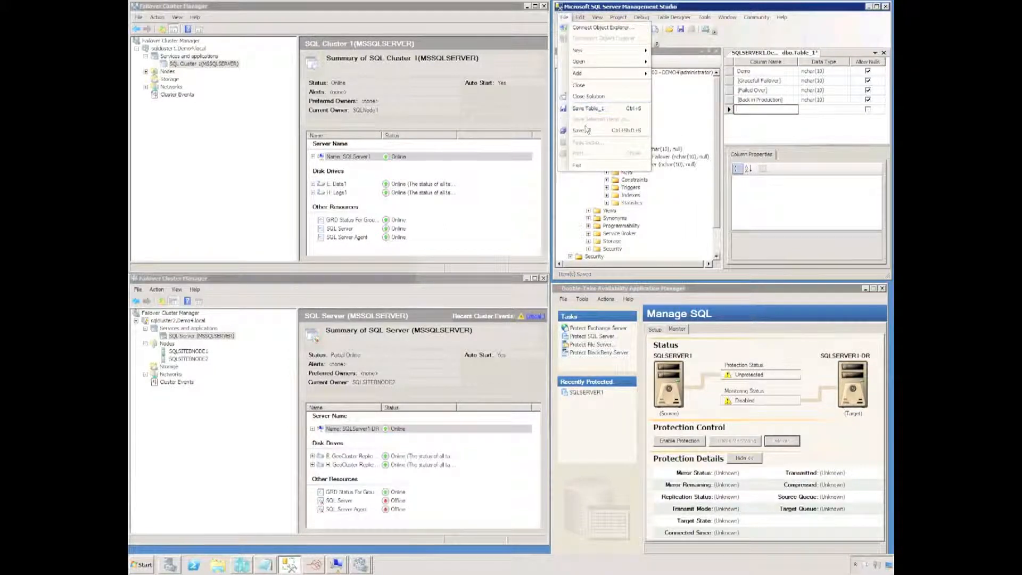
click(585, 130)
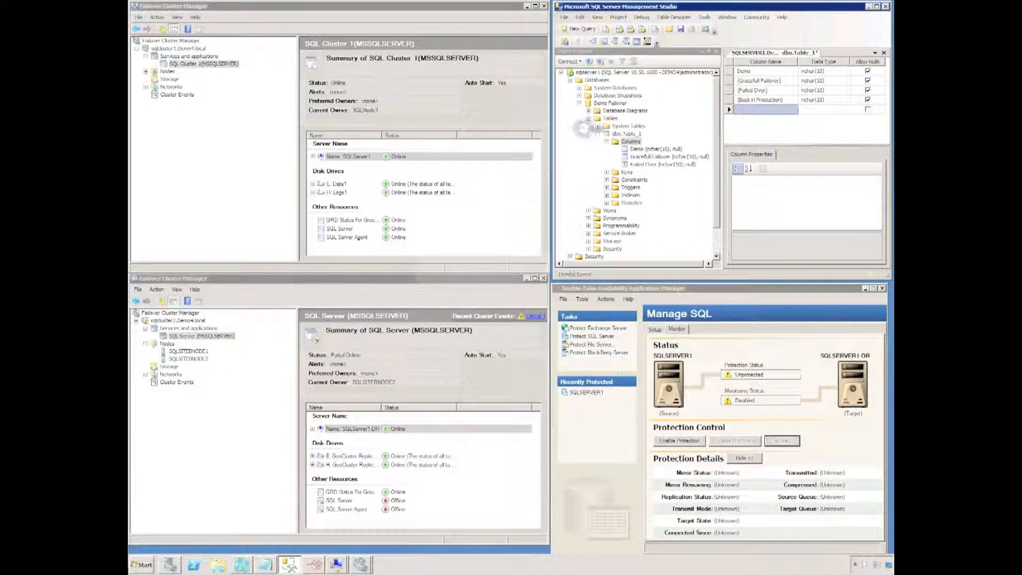
Step: In Double-Take Application Manager, re-enable protection of SQLSERVER1, agreeing to validate the configuration and start the SQL Server resource on SQLSERVER1-DR
click(698, 456)
click(686, 441)
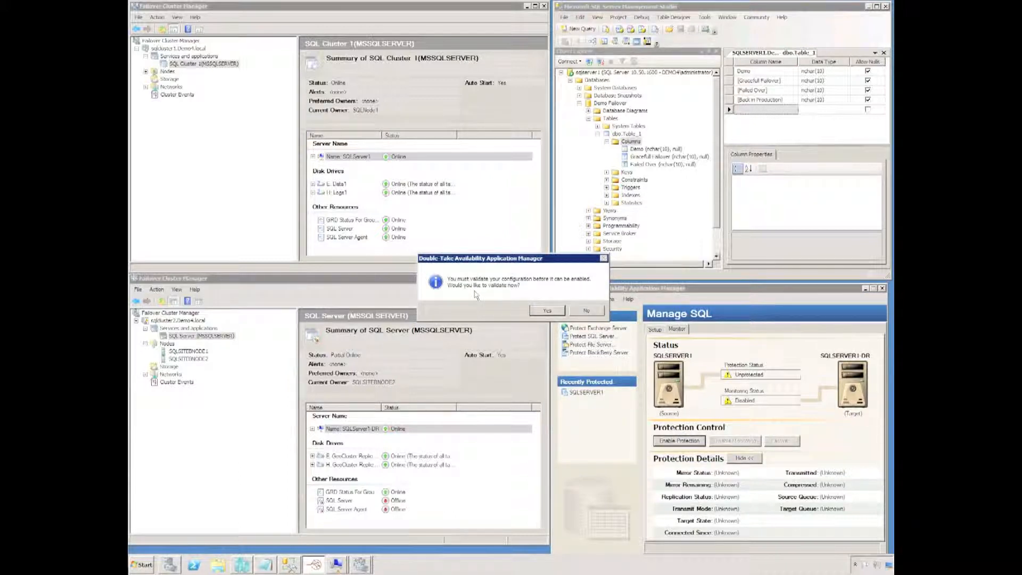
click(547, 310)
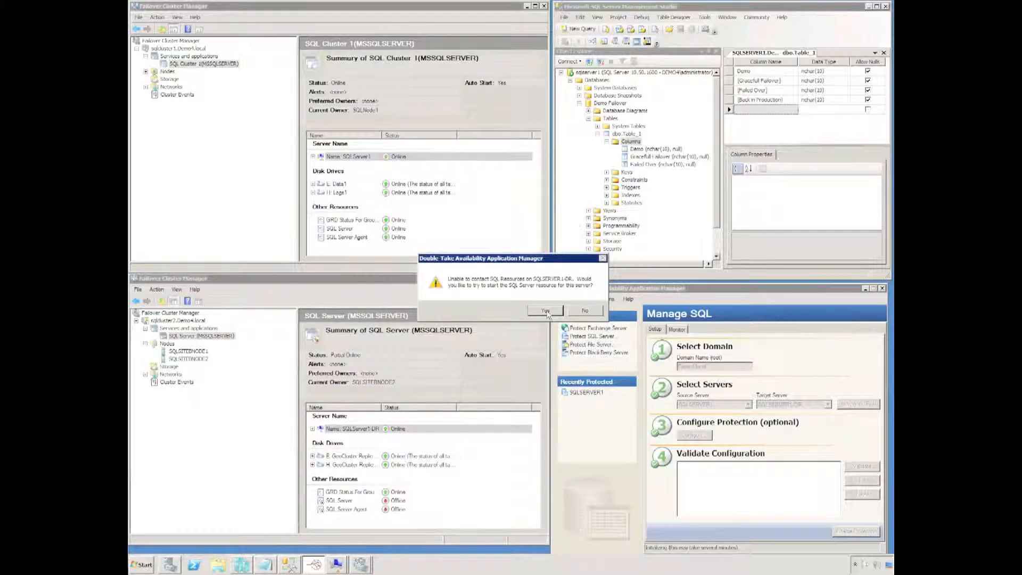
click(546, 312)
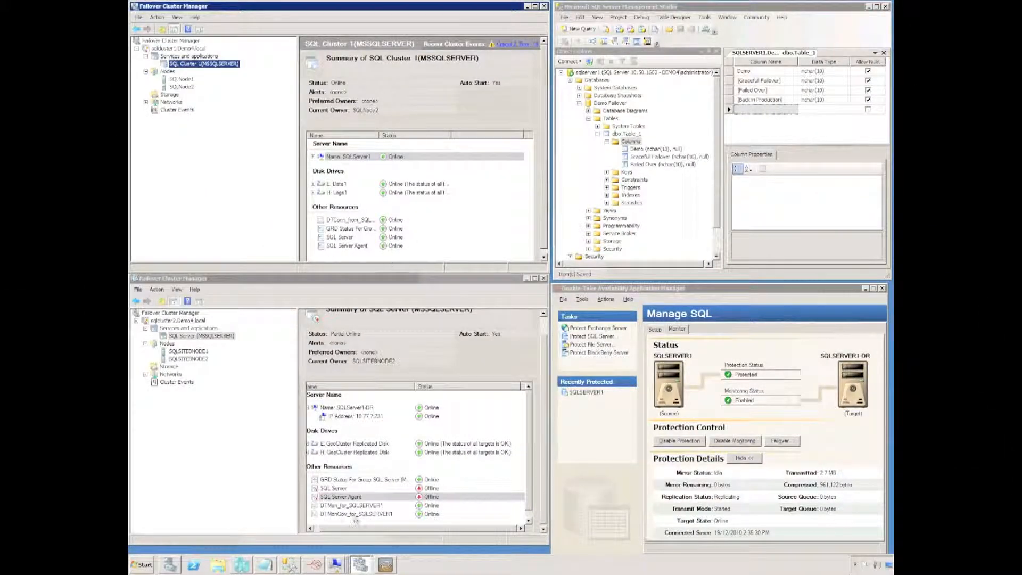
Step: Switch to the SQLNode2 virtual machine connection, turn off the machine without a clean shutdown, and put its window away
click(335, 565)
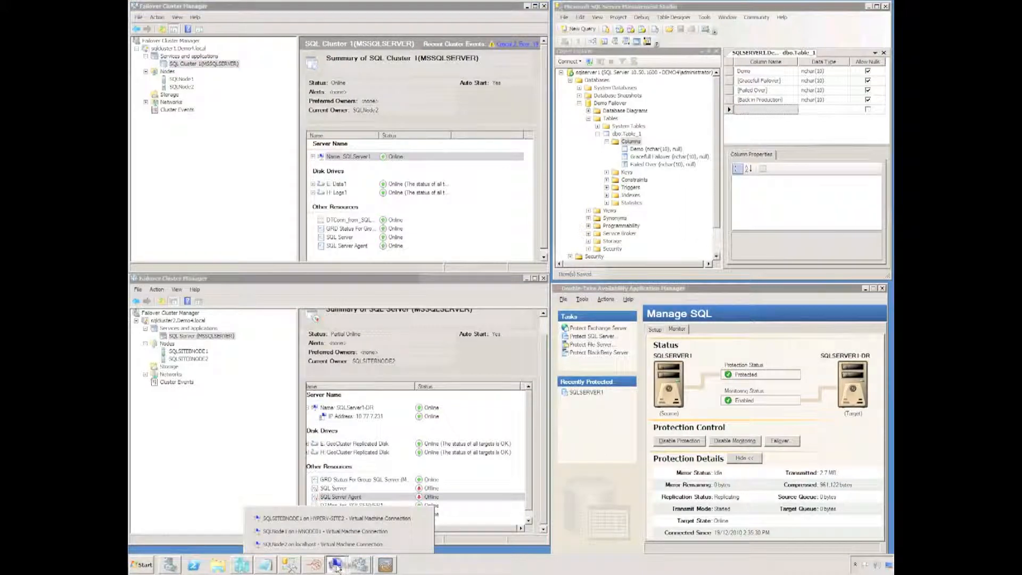
click(319, 544)
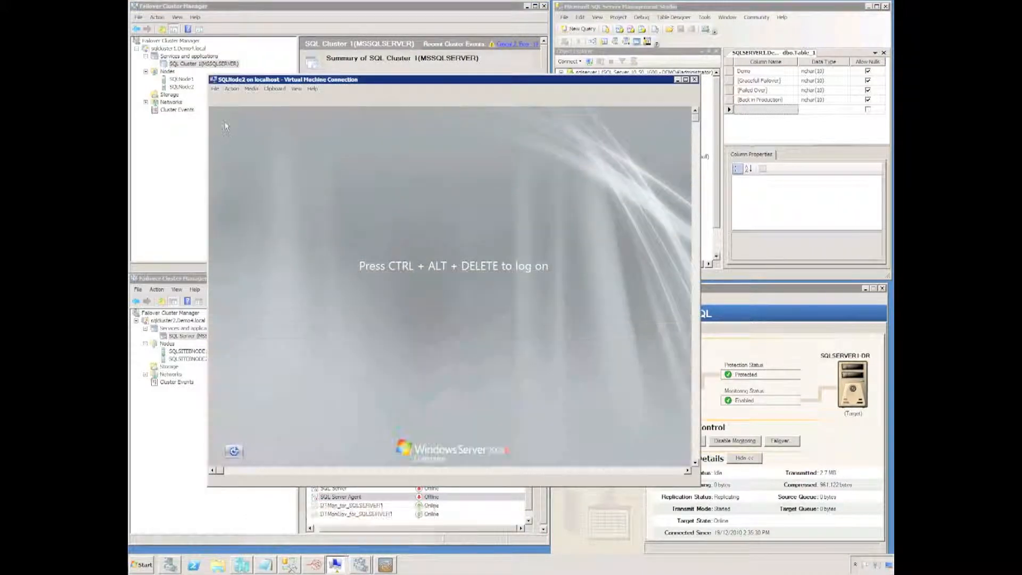
click(240, 100)
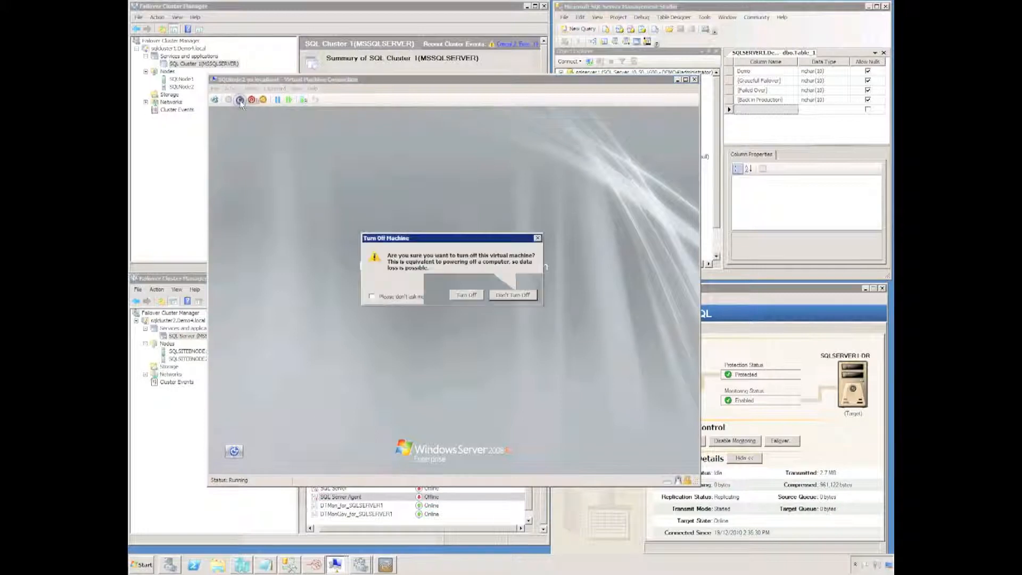
click(467, 296)
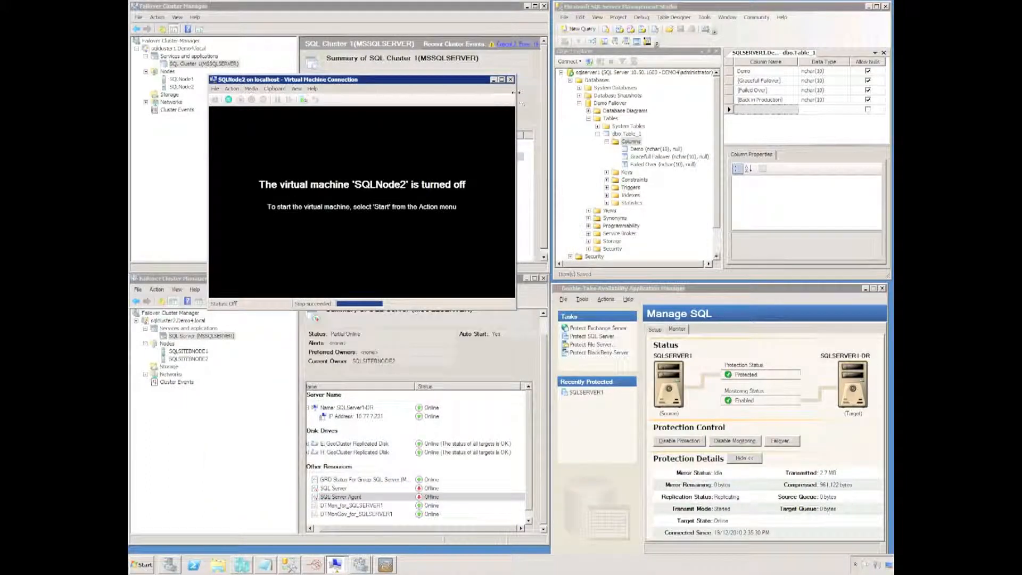
click(494, 80)
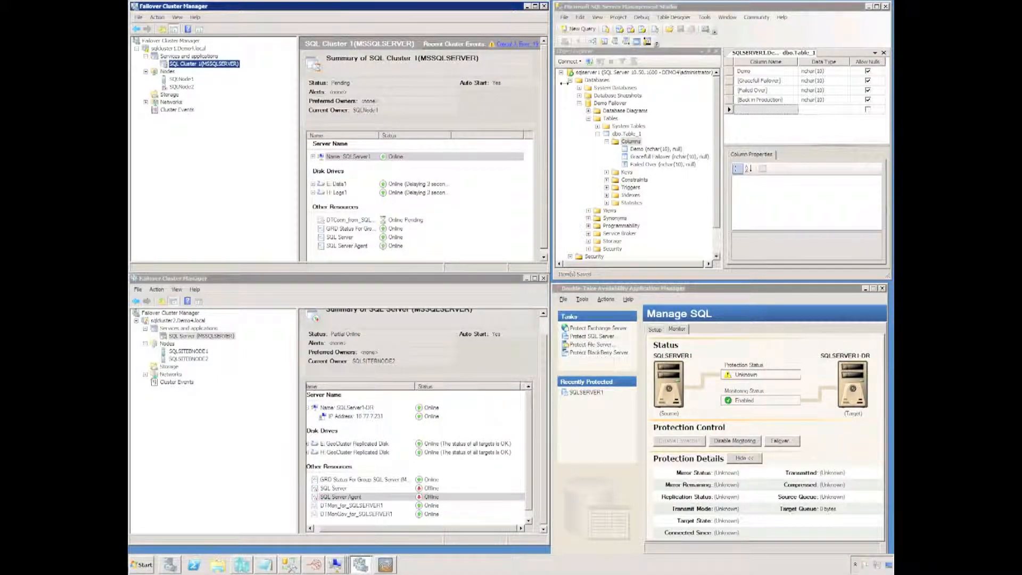
Step: In SQL Server Management Studio, disconnect and reconnect to the sqlserver1 Database Engine, and close the old dbo.Table_1 design
right_click(592, 73)
click(607, 89)
click(568, 61)
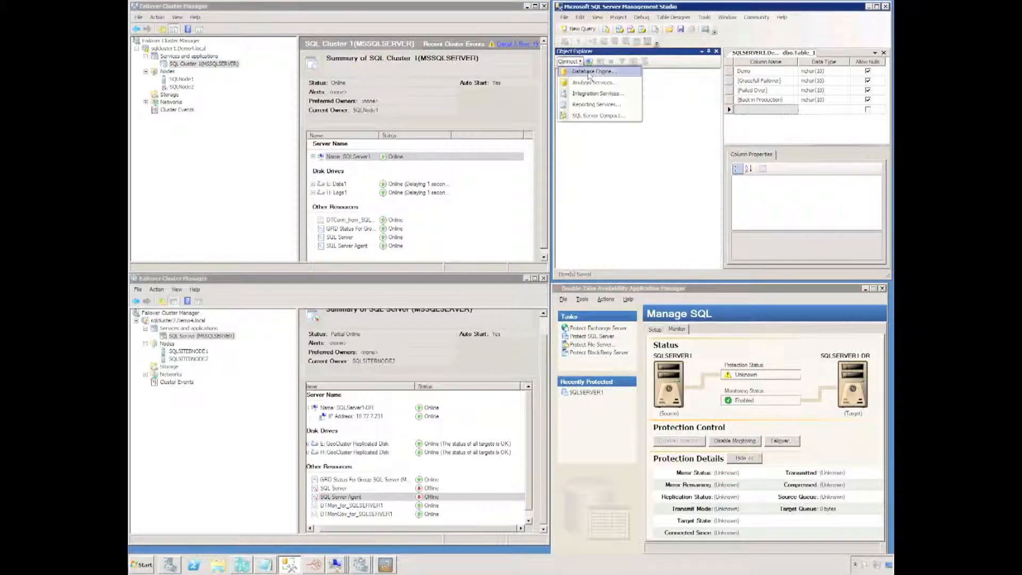
click(588, 72)
click(676, 299)
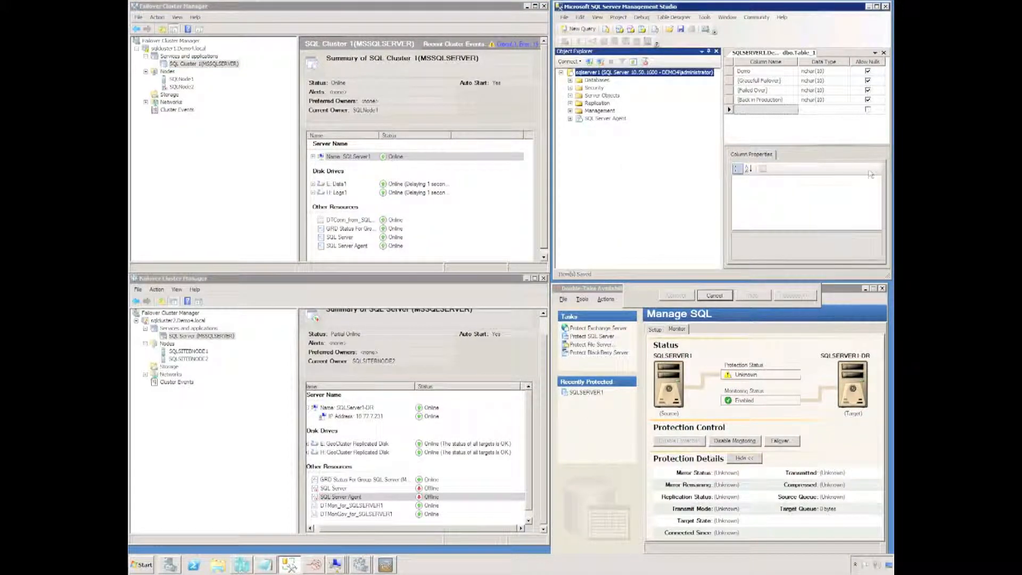
click(884, 53)
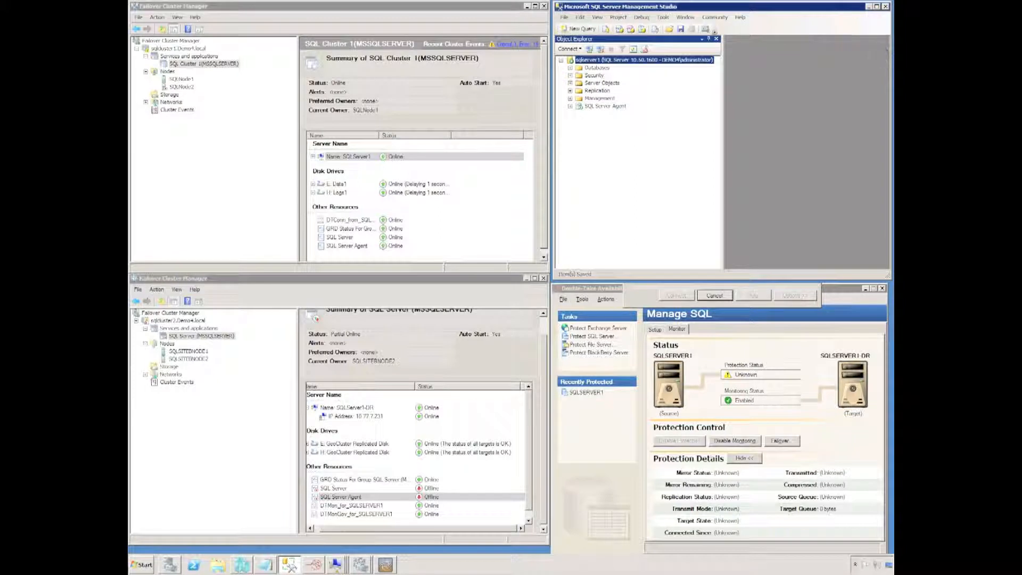
Step: Check the columns of dbo.Table_1 in the Demo Failover database for Back in Production
click(569, 68)
click(579, 91)
click(588, 105)
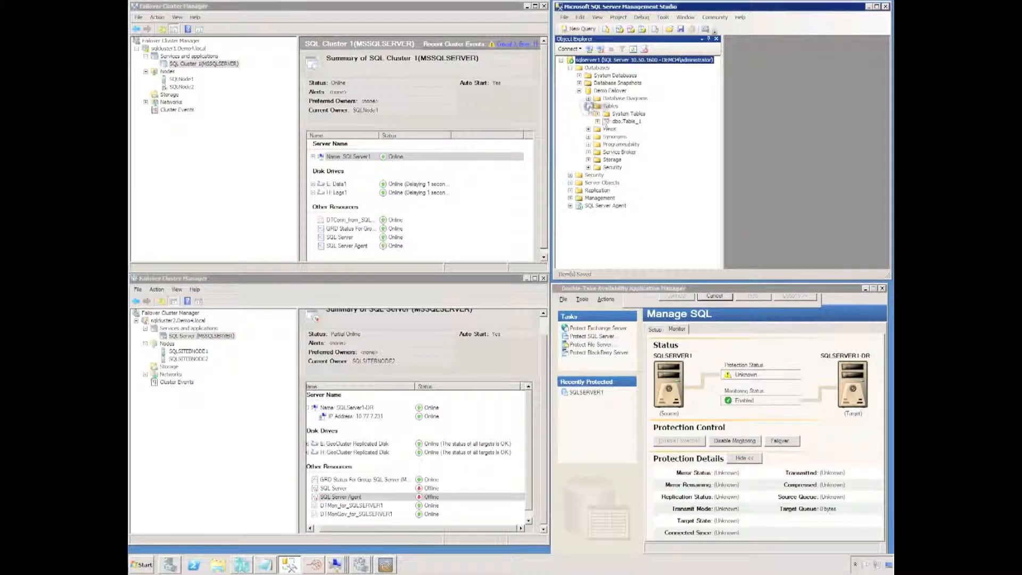
click(598, 121)
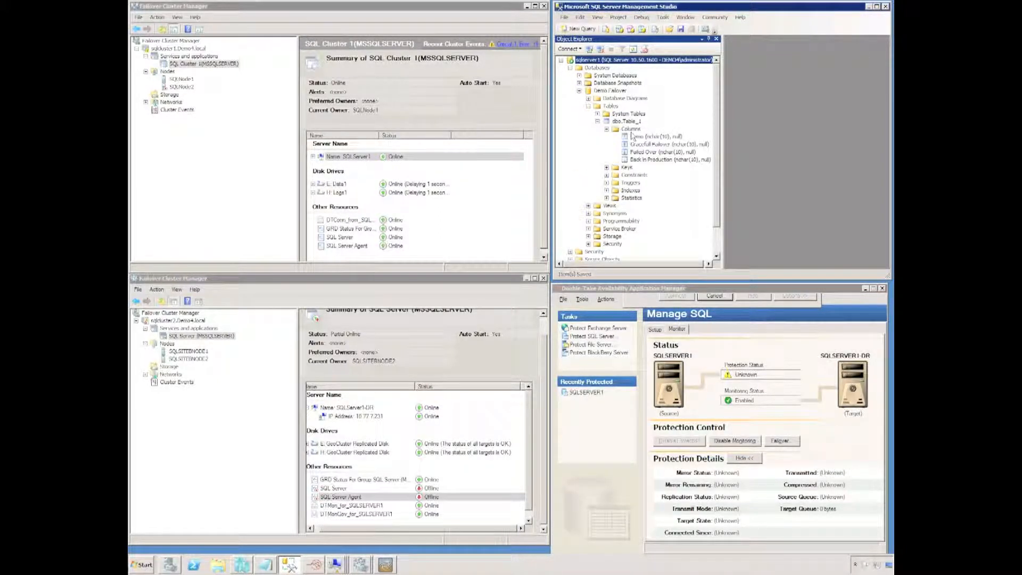
Step: Add a column named Primary Node Lost to dbo.Table_1 and save the table
right_click(630, 129)
click(660, 134)
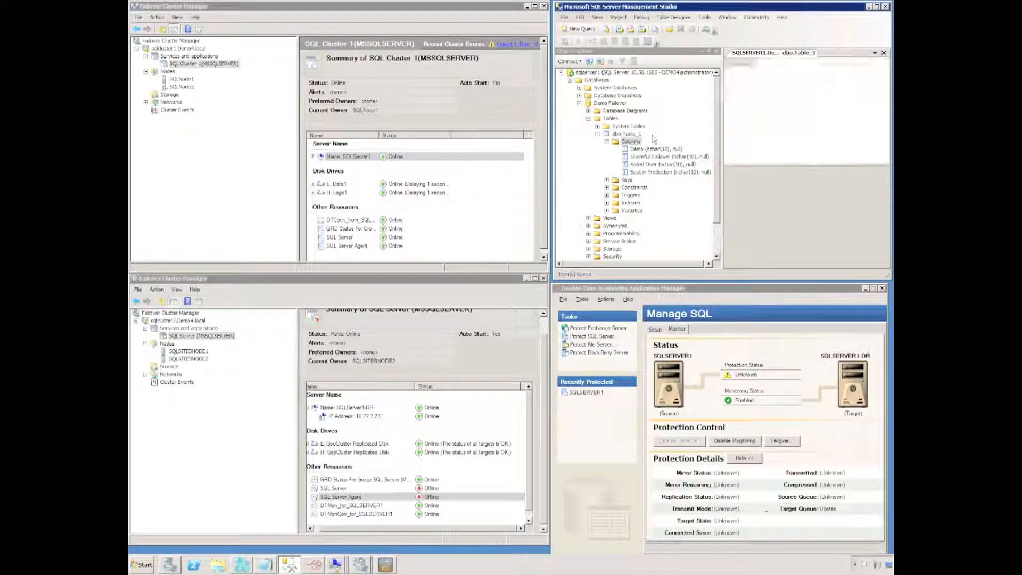
text(P)
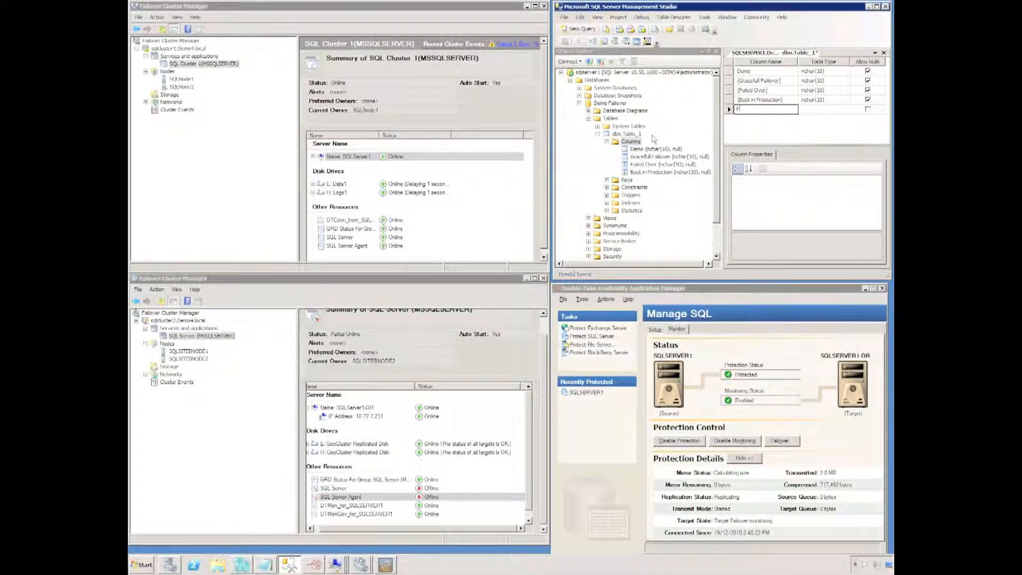
text(rimary Node Lost)
key(Return)
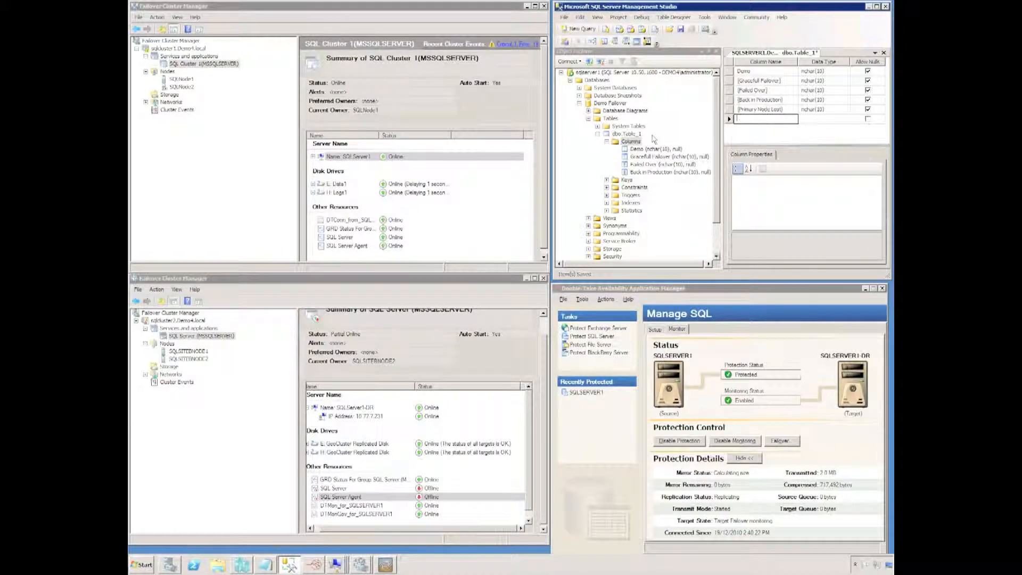
click(564, 18)
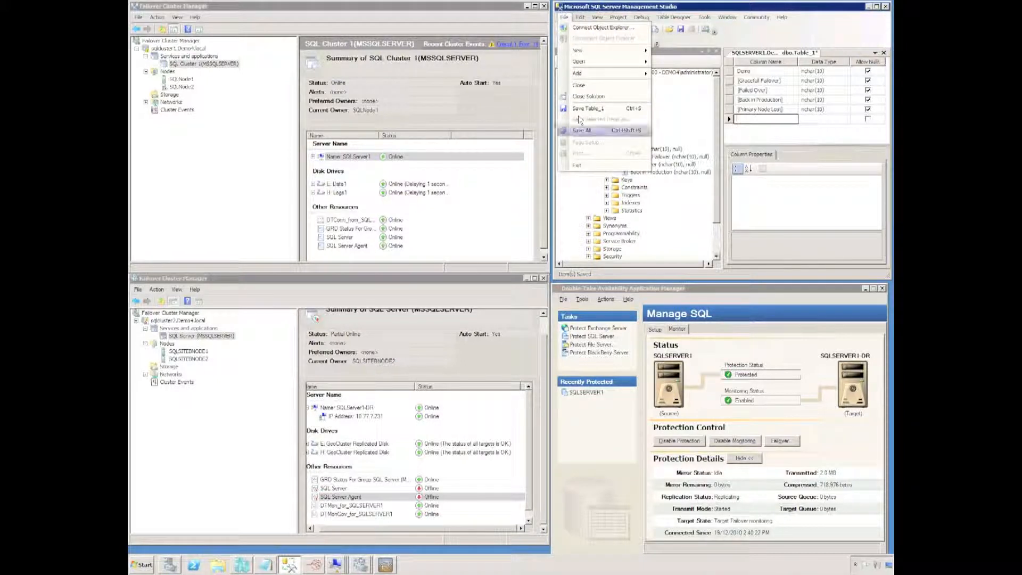
click(586, 108)
Step: Switch to the SQLNode1 virtual machine connection, turn off the machine without a clean shutdown, and close its window
click(336, 565)
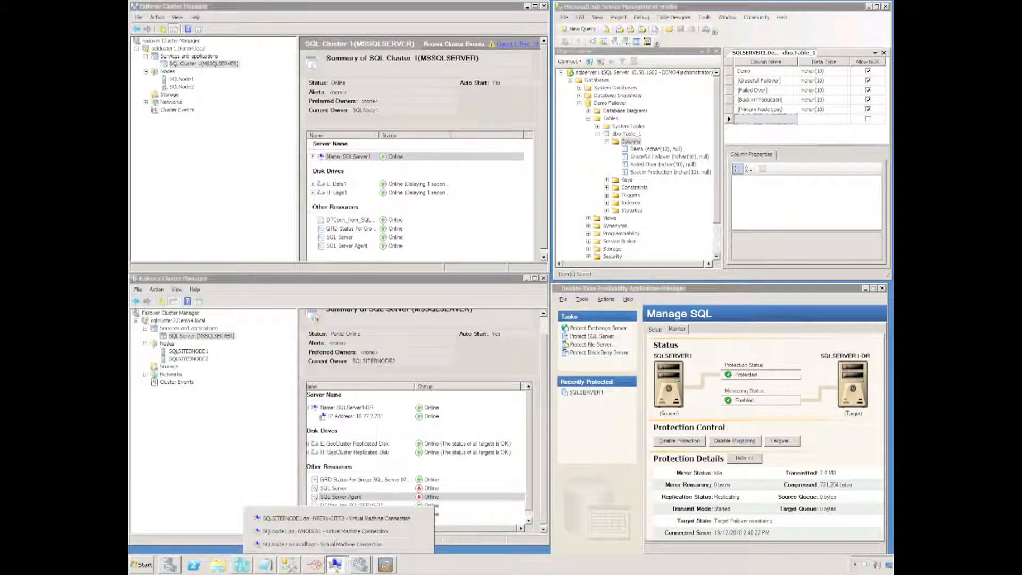
click(333, 530)
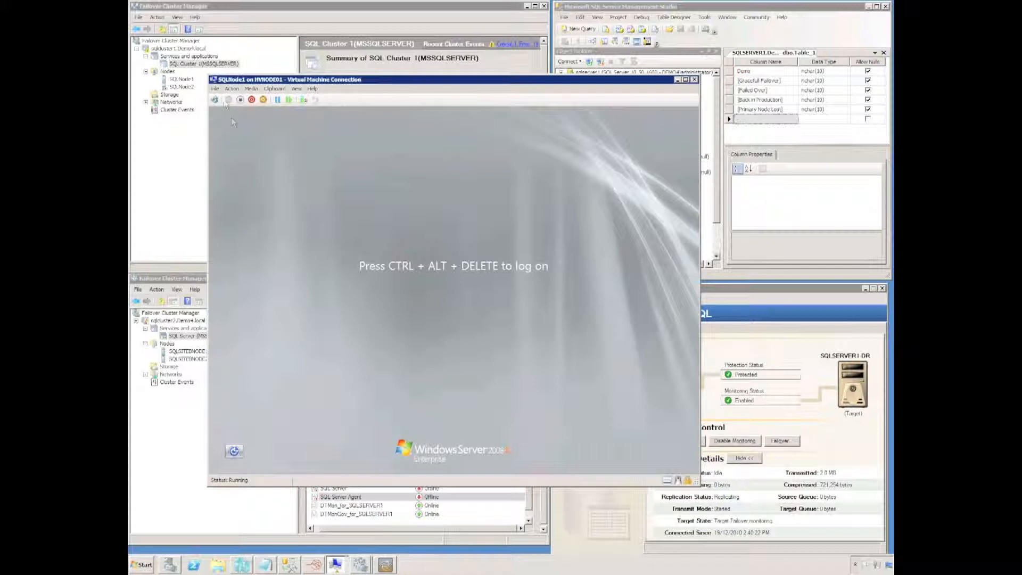
click(242, 101)
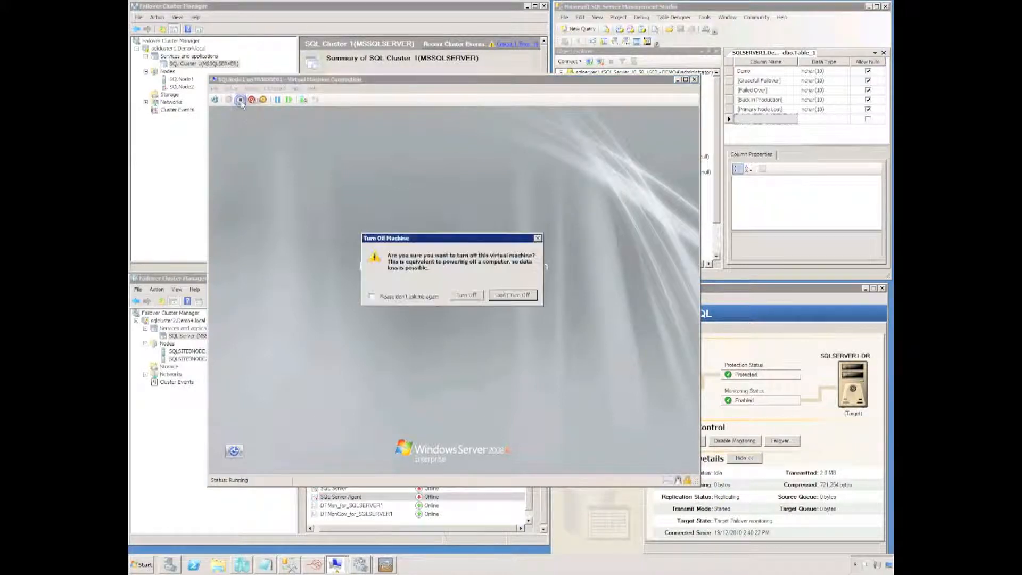
click(475, 295)
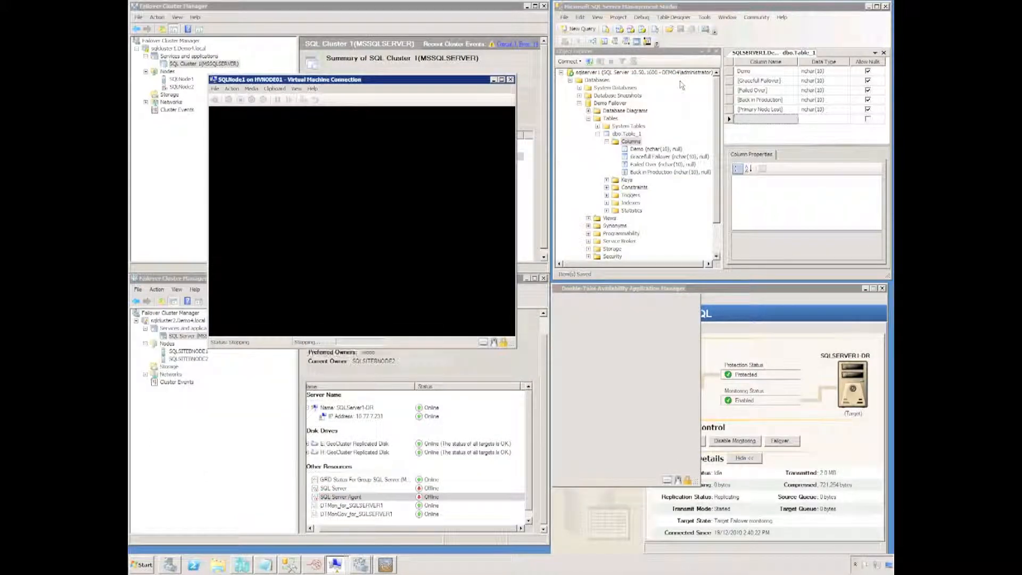
click(510, 79)
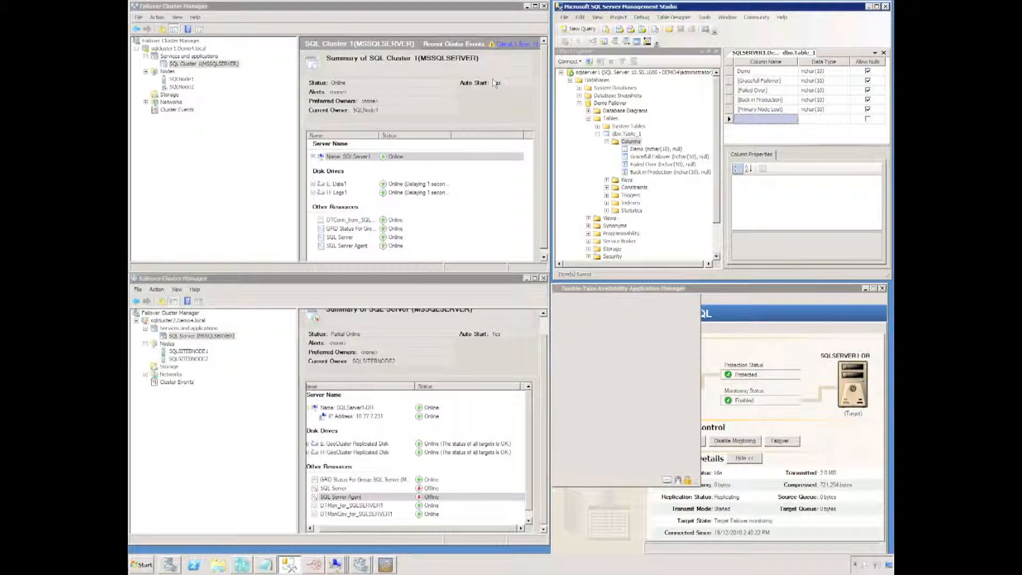
Step: In Double-Take Application Manager, initiate an Immediate Failover of SQLSERVER1 to SQLSERVER1-DR, agreeing to discard queued operations
click(314, 564)
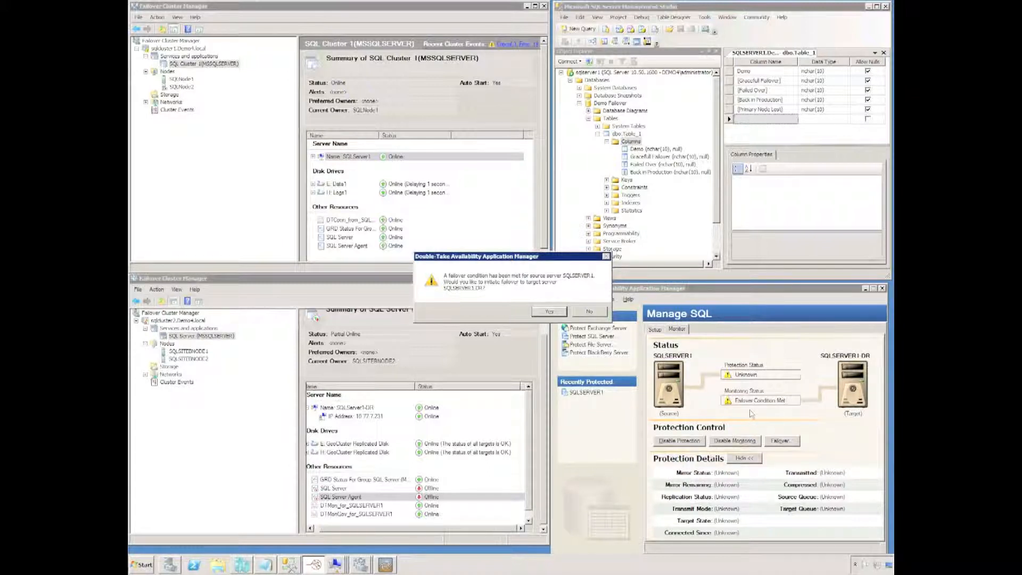
click(549, 312)
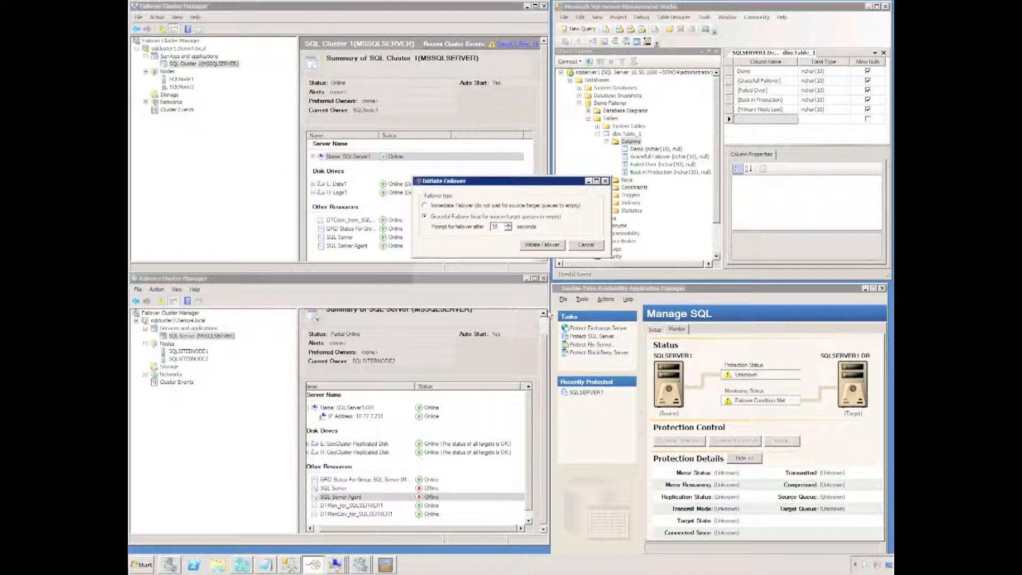
click(425, 206)
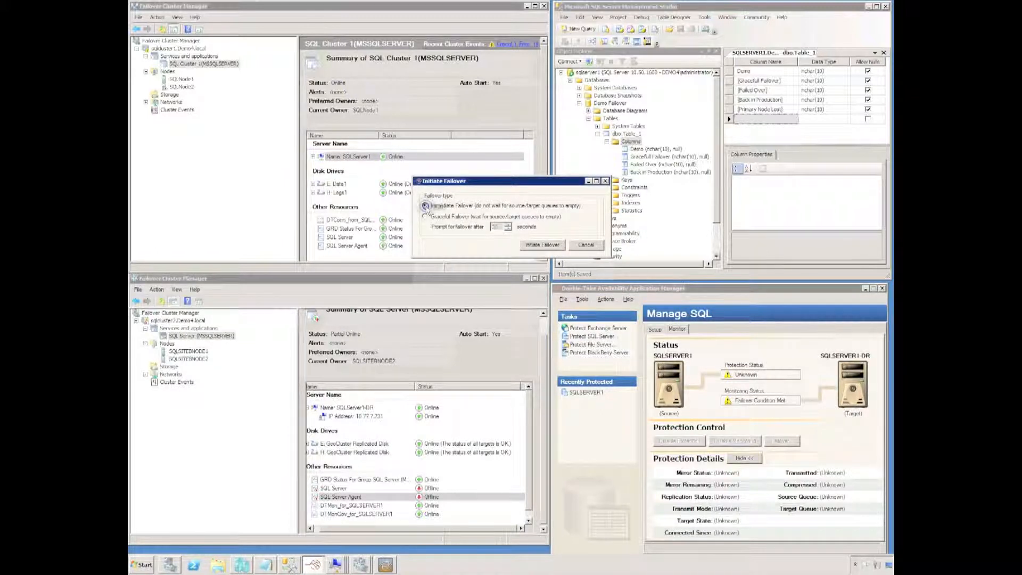
click(550, 245)
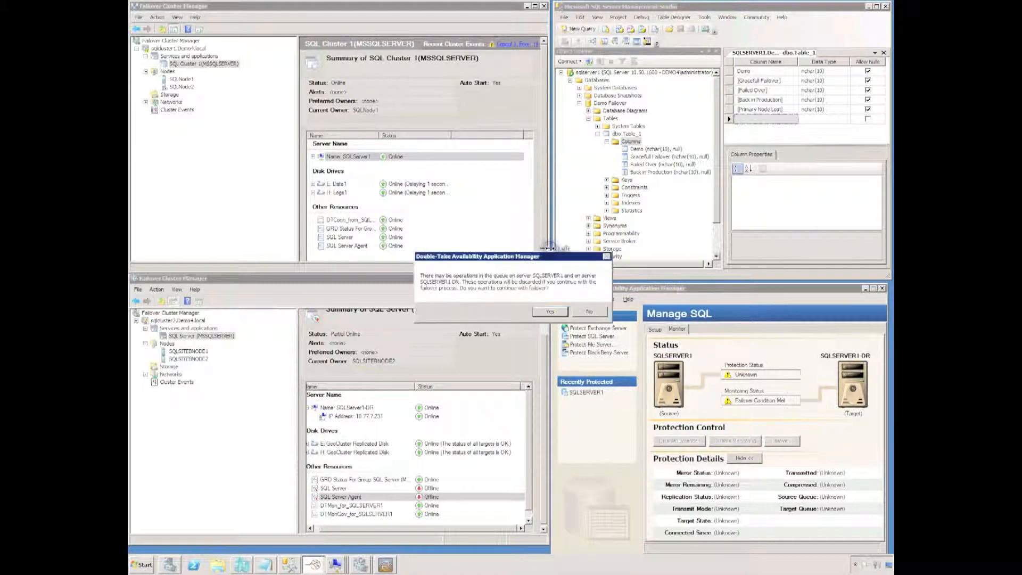
click(547, 310)
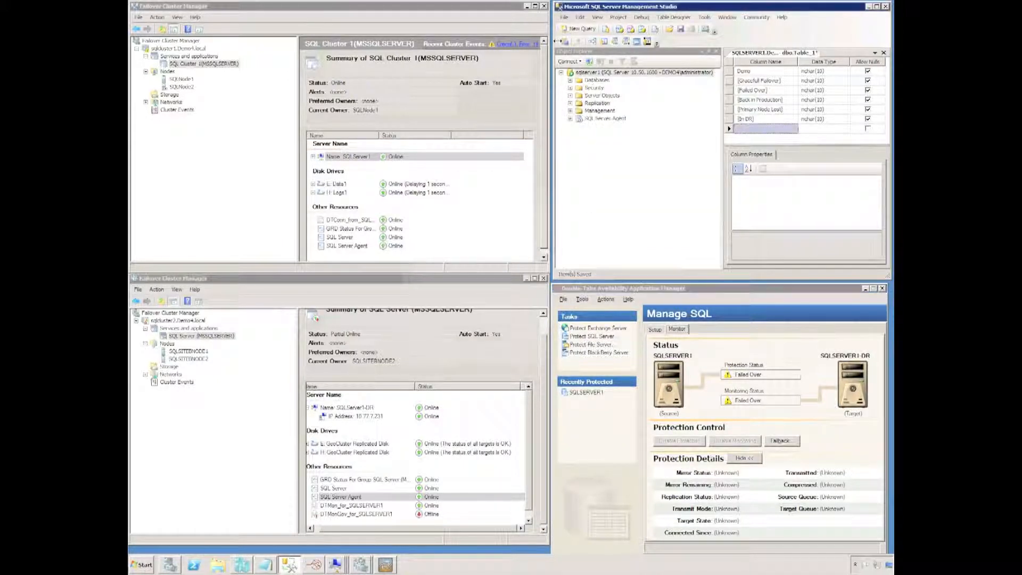
Step: In SQL Server Management Studio, disconnect sqlserver1, close the dbo.Table_1 design choosing to save its changes, and reconnect to the Database Engine
right_click(577, 72)
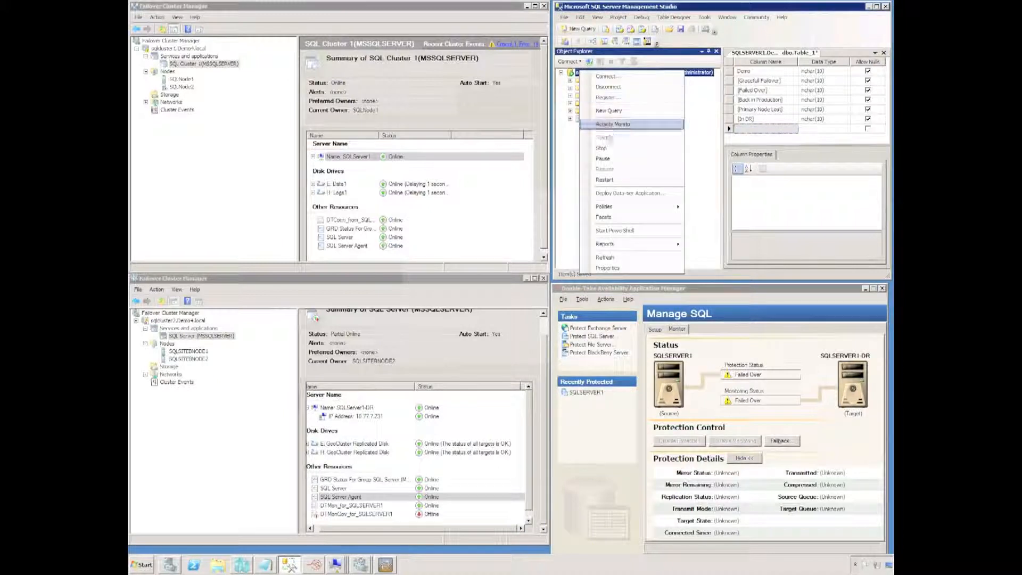
click(610, 86)
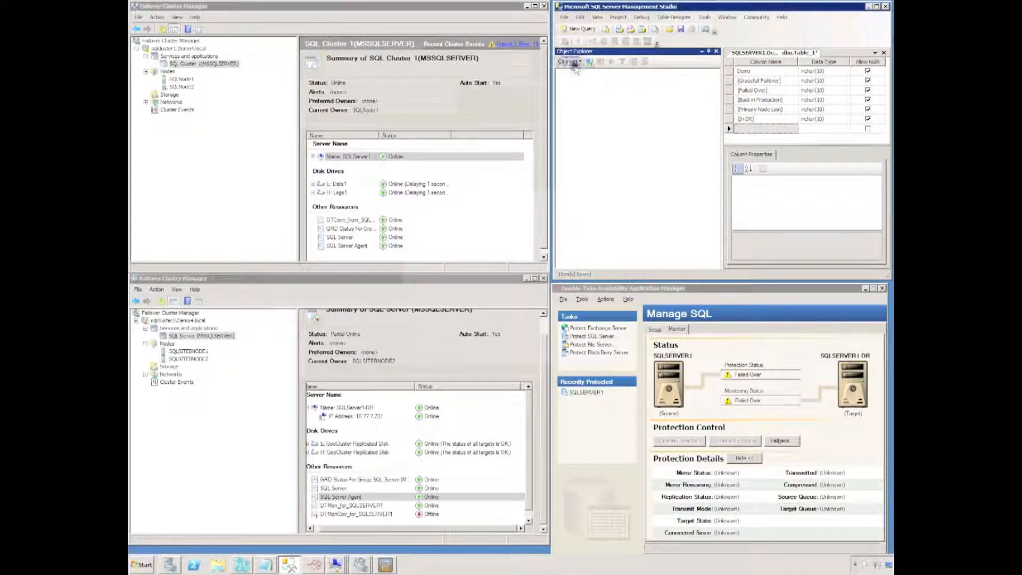
click(575, 63)
click(884, 53)
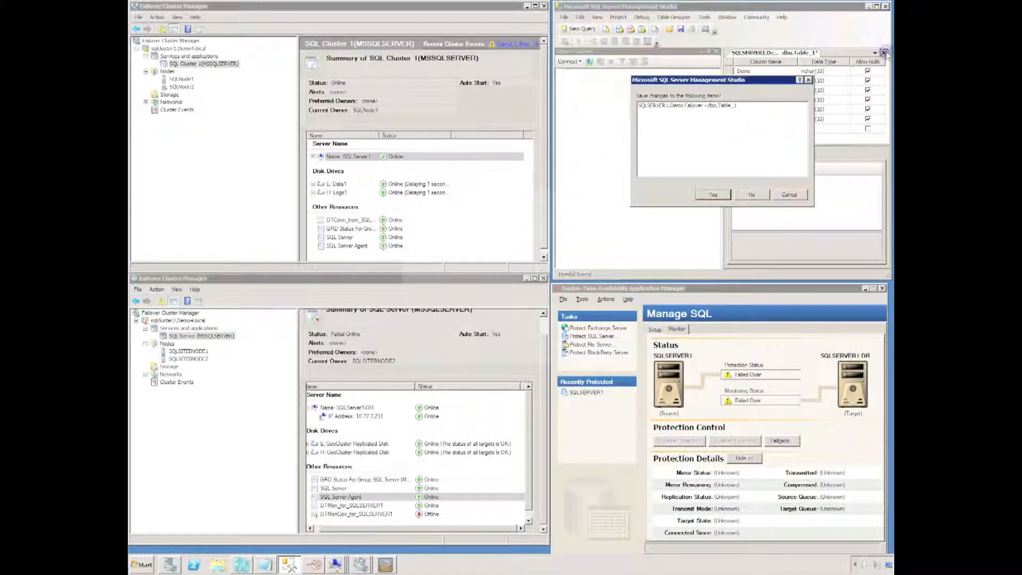
click(714, 192)
click(568, 48)
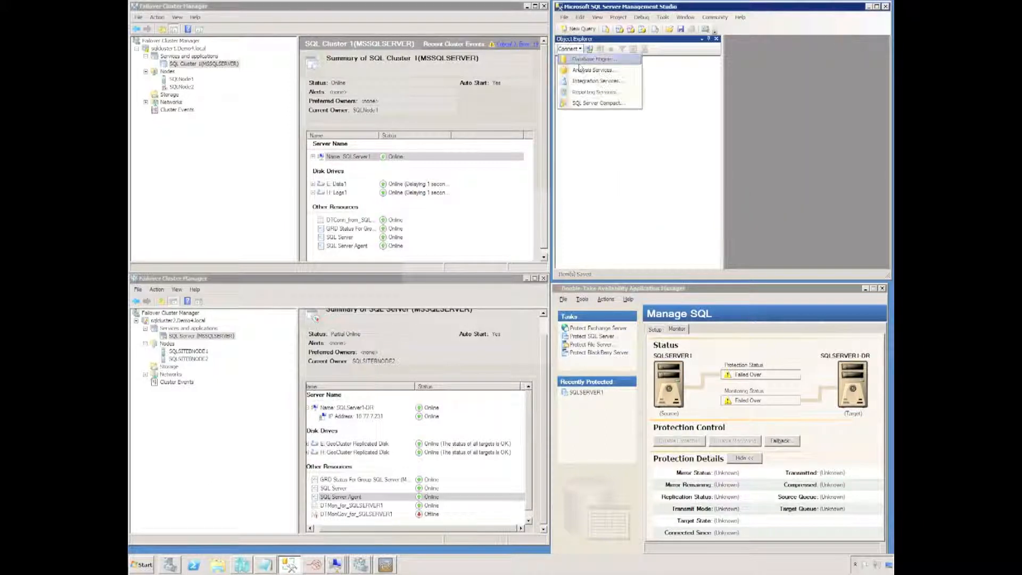
click(583, 60)
key(Return)
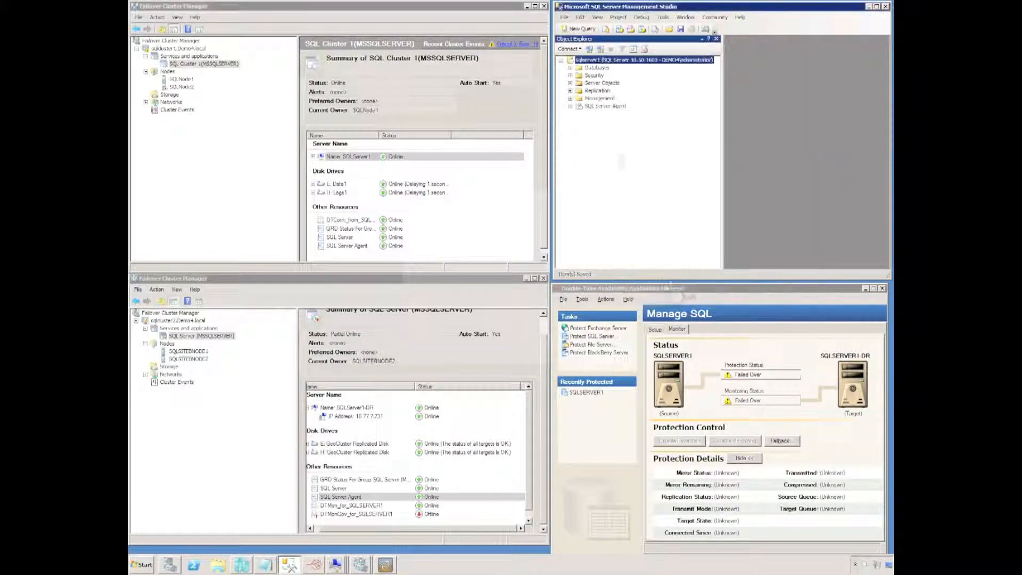
Step: Check the columns of dbo.Table_1 in the Demo Failover database for Primary Node Lost
click(570, 68)
click(579, 90)
click(588, 106)
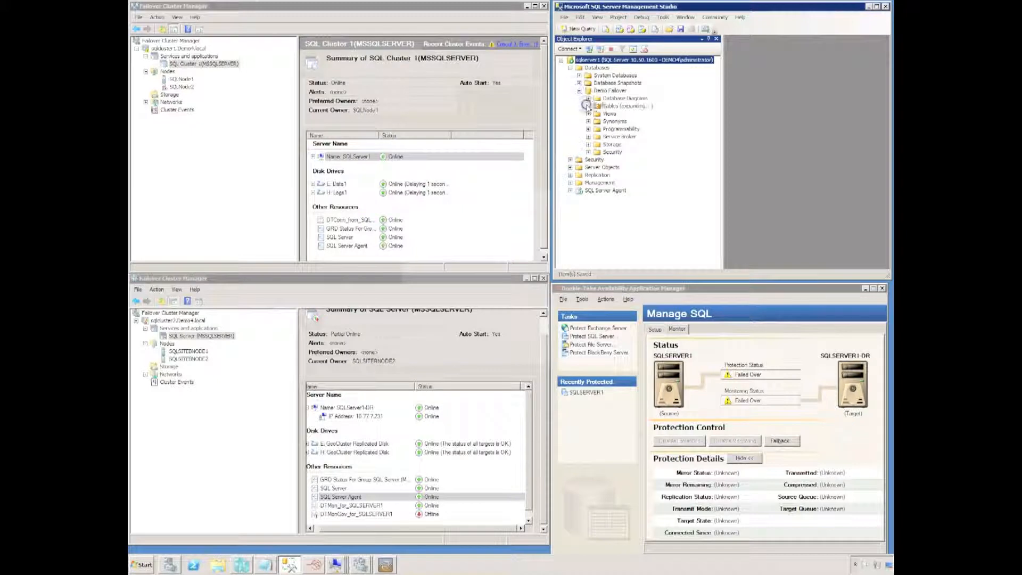
click(597, 122)
click(606, 129)
Step: Add a column named In DR to dbo.Table_1, save the table and close its design
right_click(631, 129)
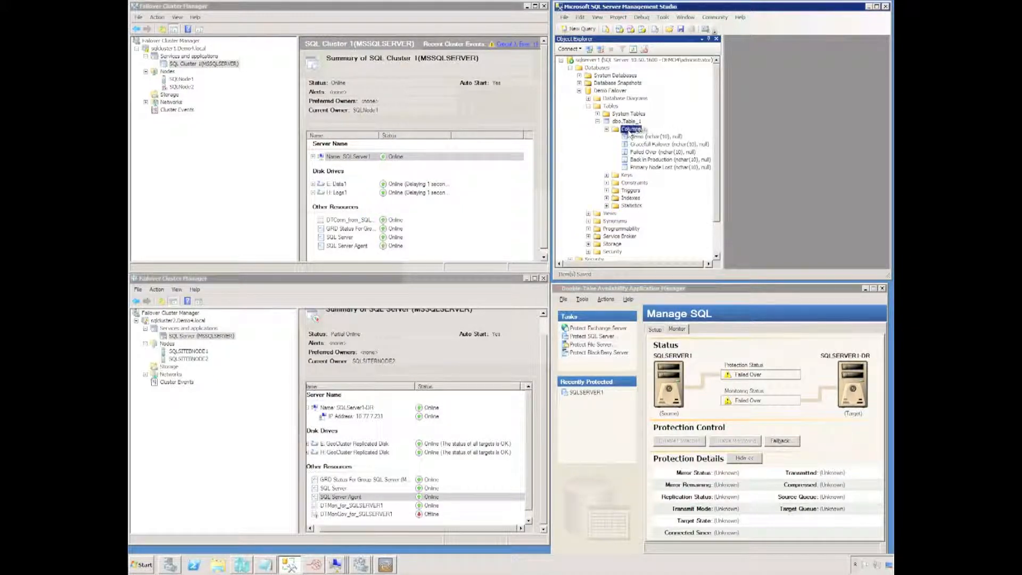
click(660, 136)
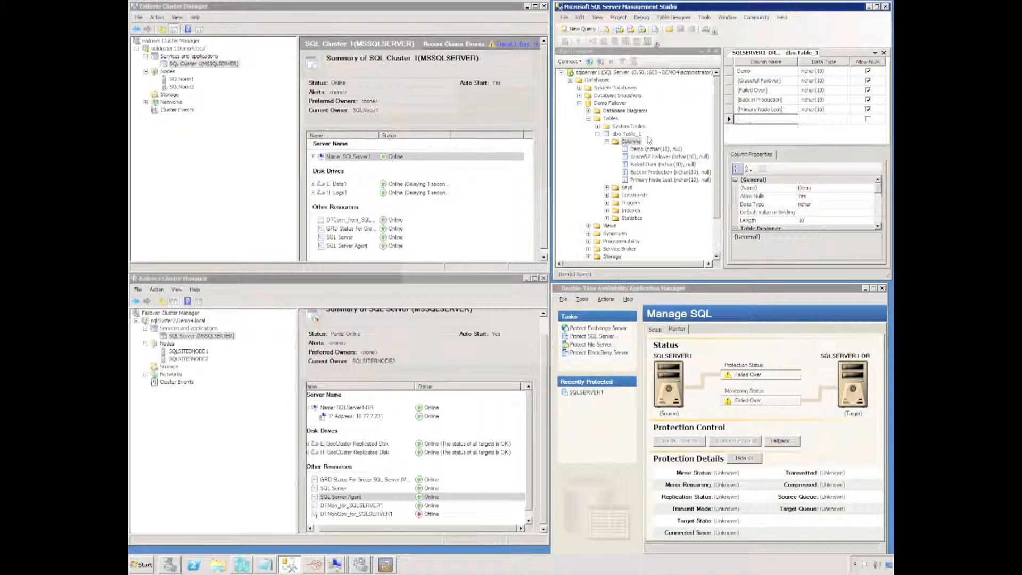
text([In DR])
key(Return)
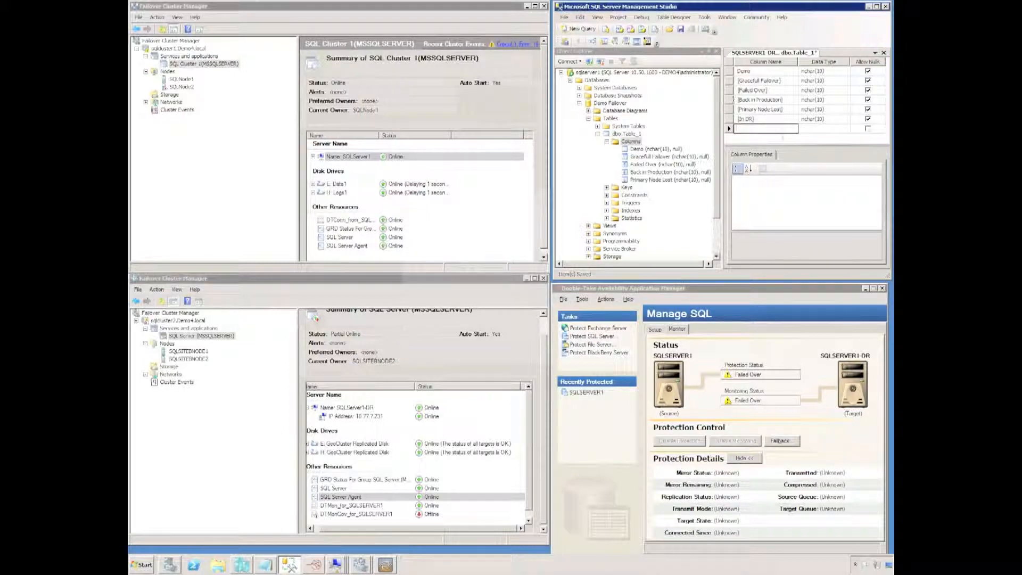
click(565, 18)
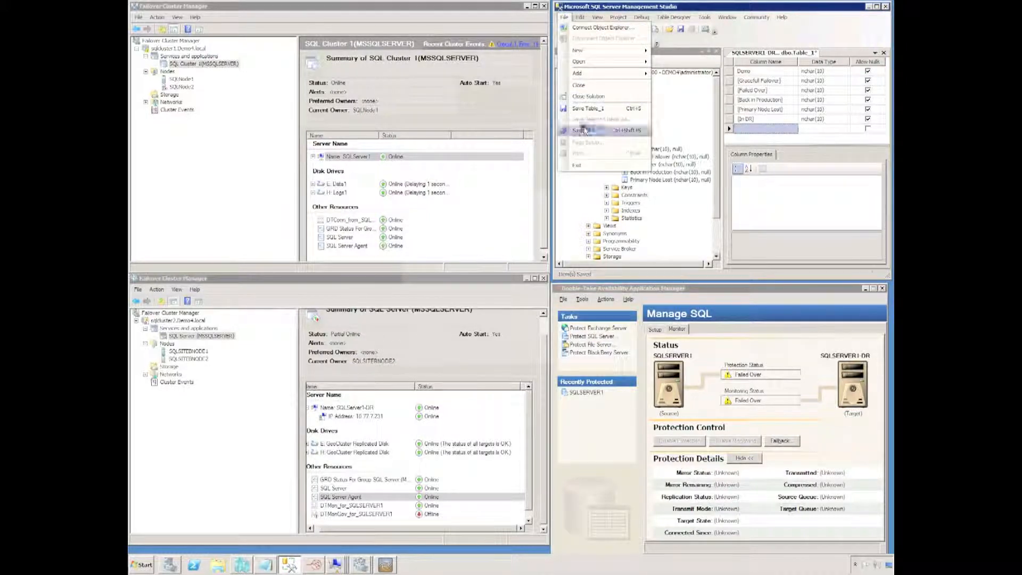
click(586, 128)
click(884, 53)
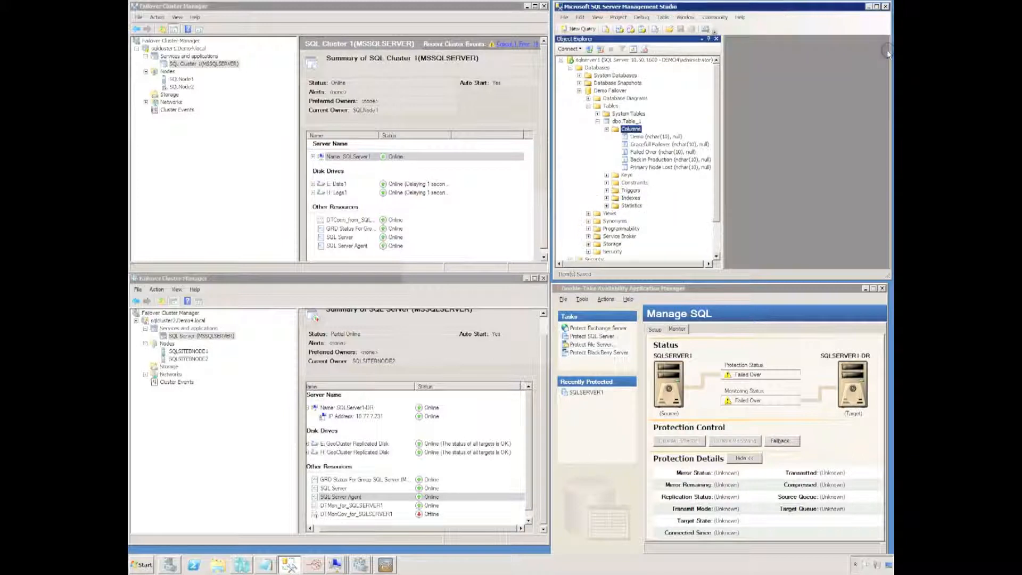